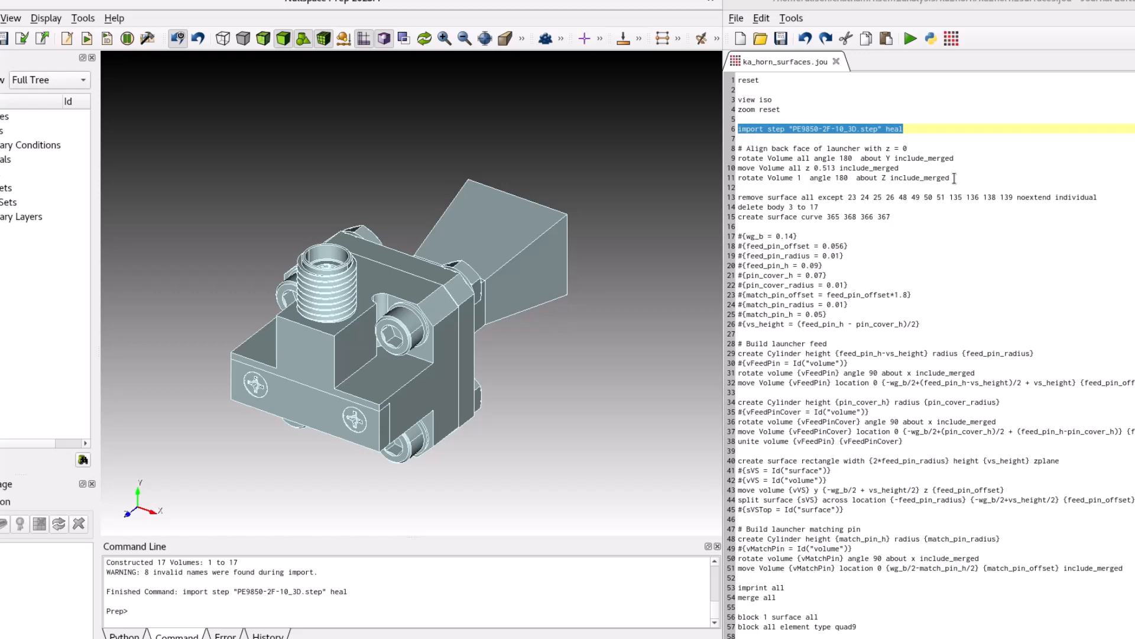
Run the journal lines that align the launcher's back face with z = 0 by rotating the volumes 180° and moving them 0.513 in z.
left_click_drag(954, 178, 739, 143)
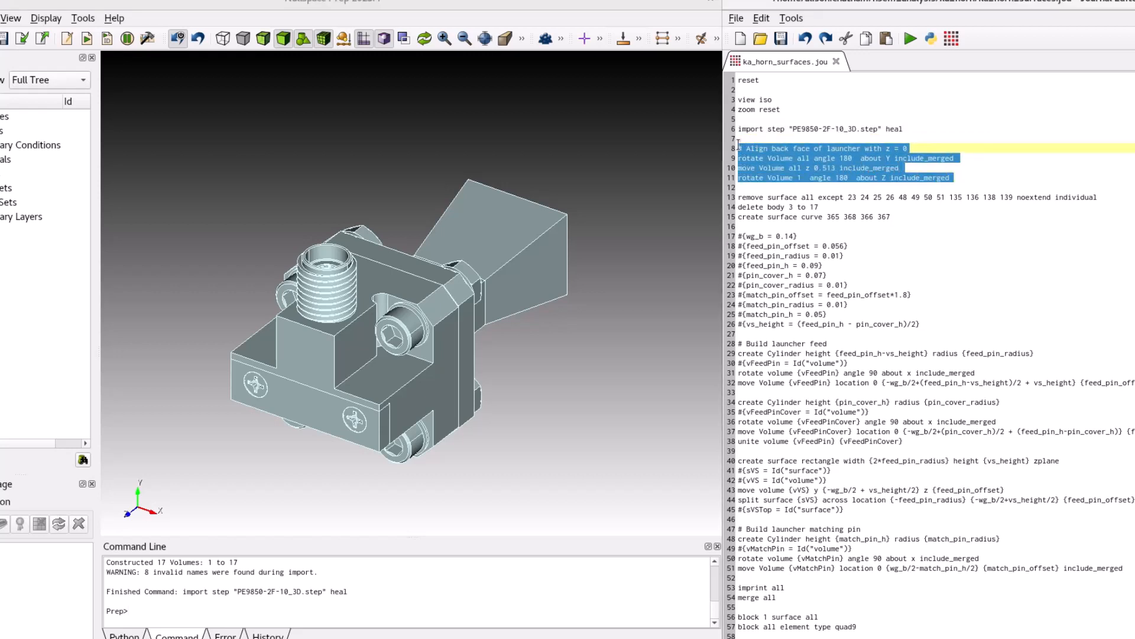
right_click(752, 148)
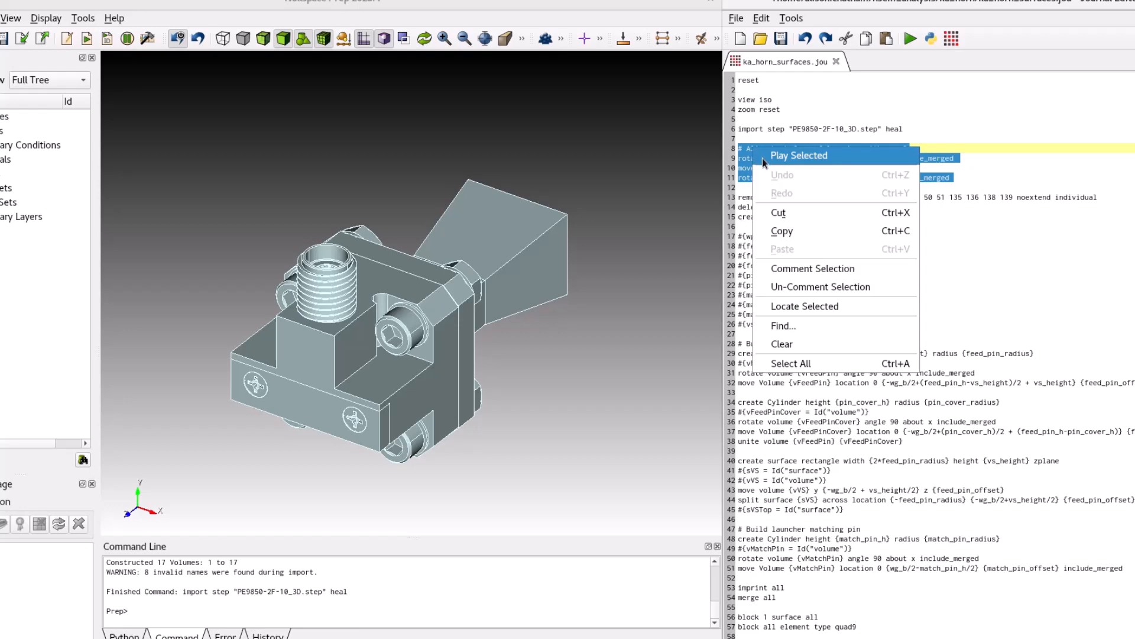
left_click(762, 156)
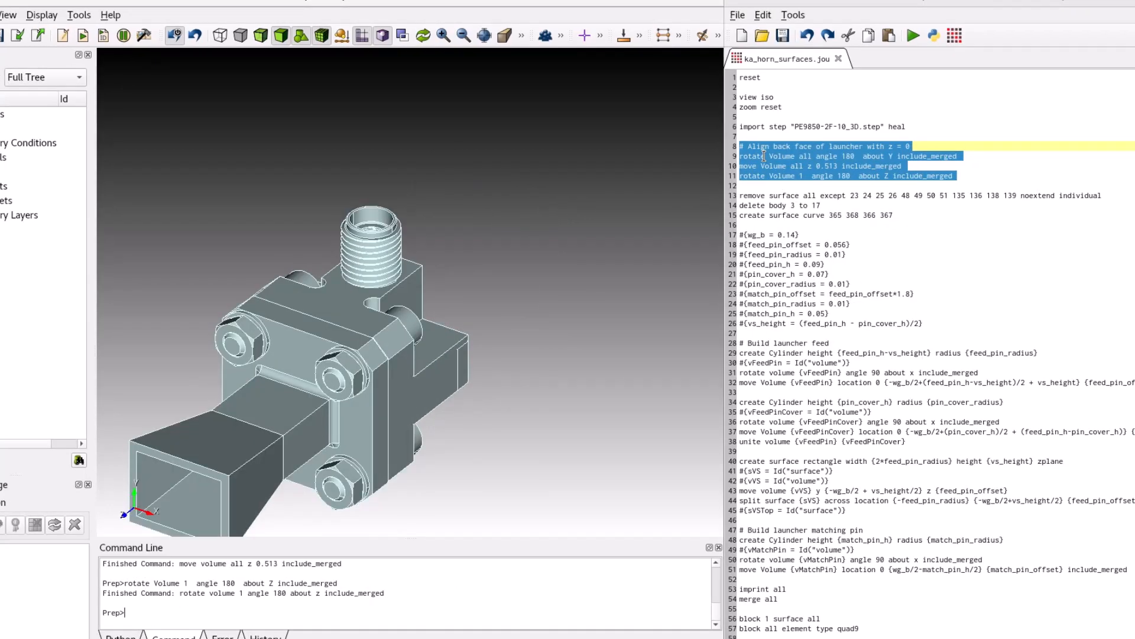
Run the journal lines that remove the unneeded surfaces, delete bodies 3 to 17, and create a surface from curves 365, 368, 366 and 367.
left_click_drag(895, 215, 734, 201)
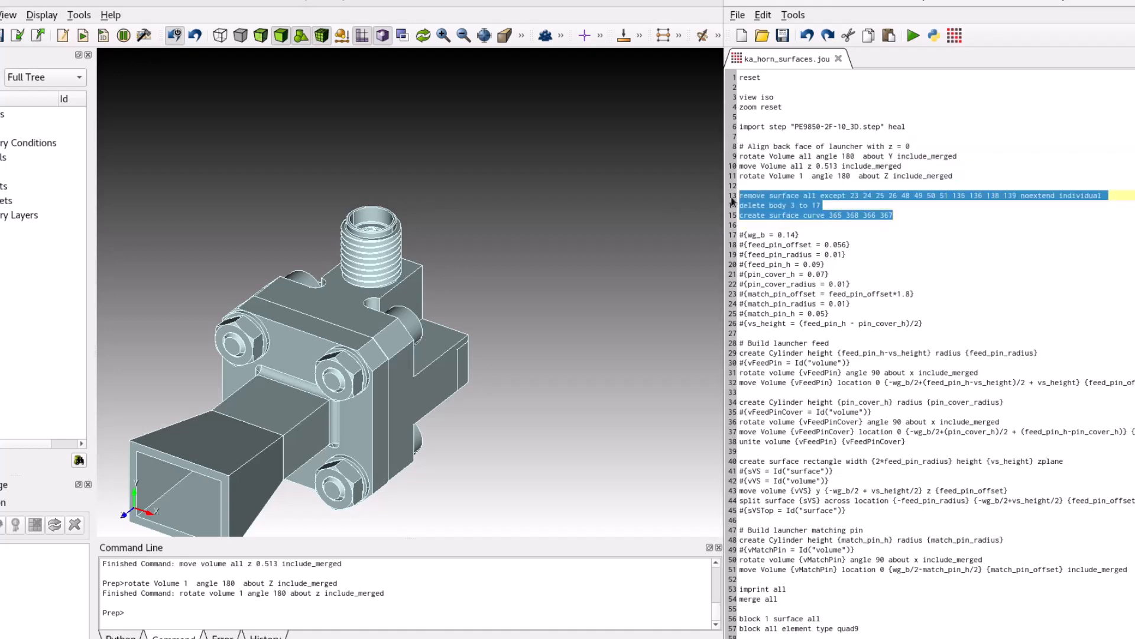
right_click(770, 196)
left_click(778, 204)
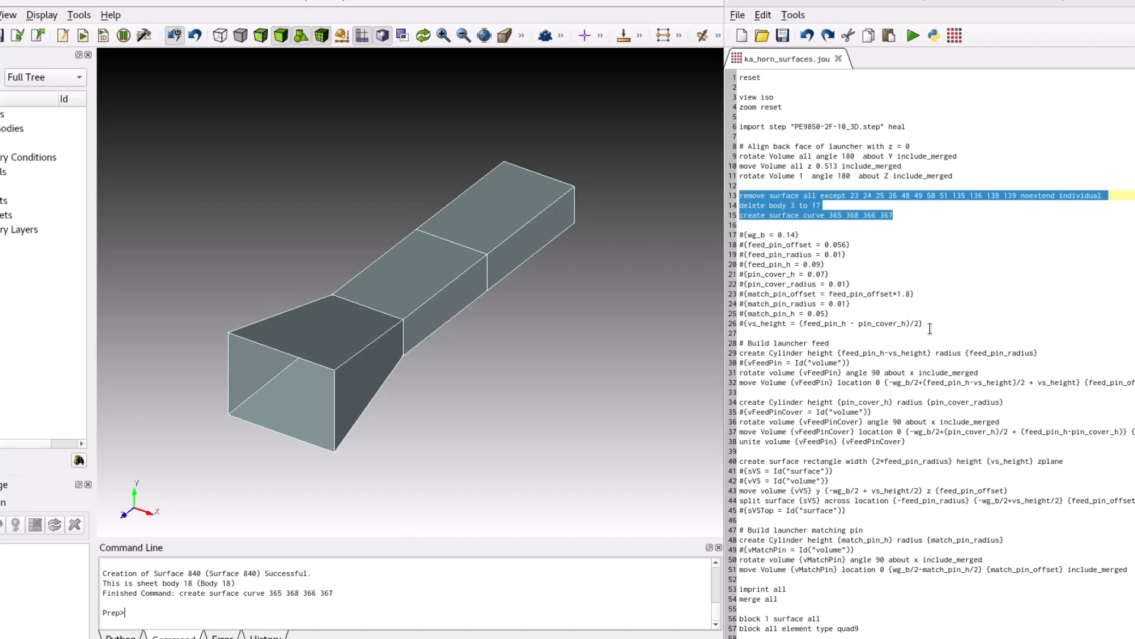
Run the journal's parameter definitions, from wg_b = 0.14 through the vs_height formula.
left_click_drag(932, 321, 747, 235)
right_click(747, 235)
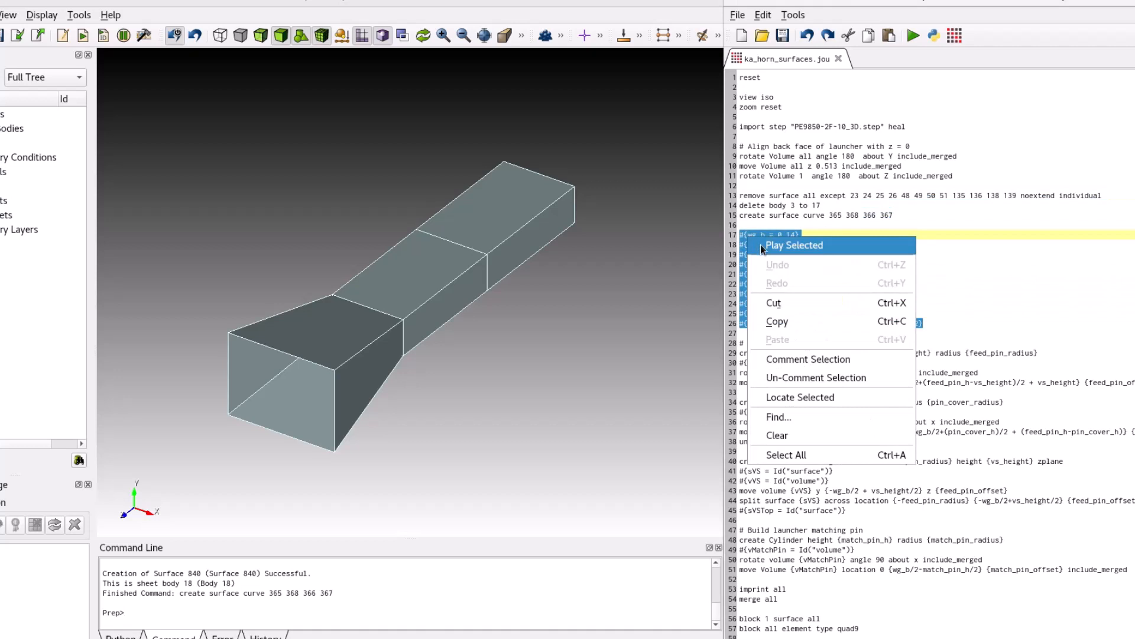
left_click(761, 244)
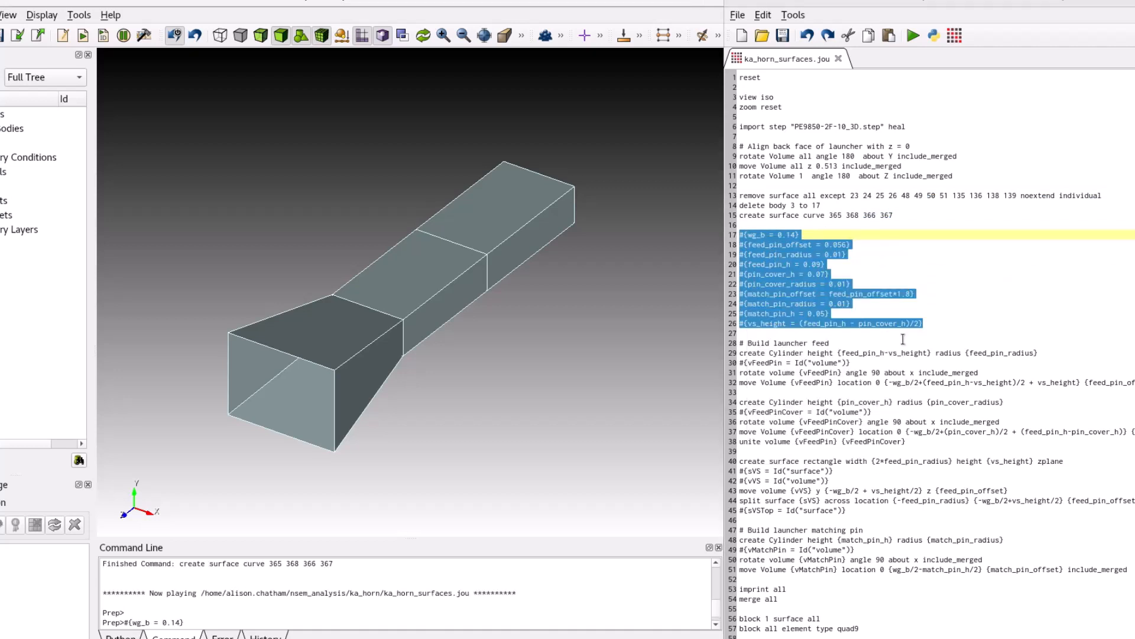
Run the "Build launcher feed" journal lines that create the feed pin cylinder, rotate it 90° about x, and move it into place.
scroll(900, 365, "down", 3)
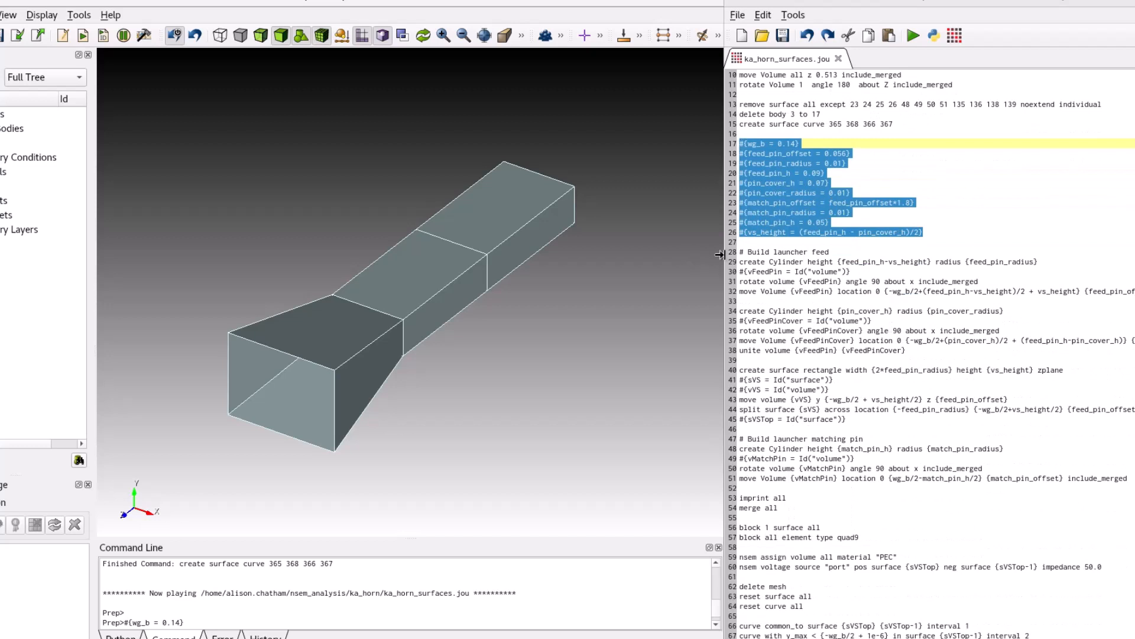
left_click(739, 251)
left_click_drag(739, 251, 740, 300)
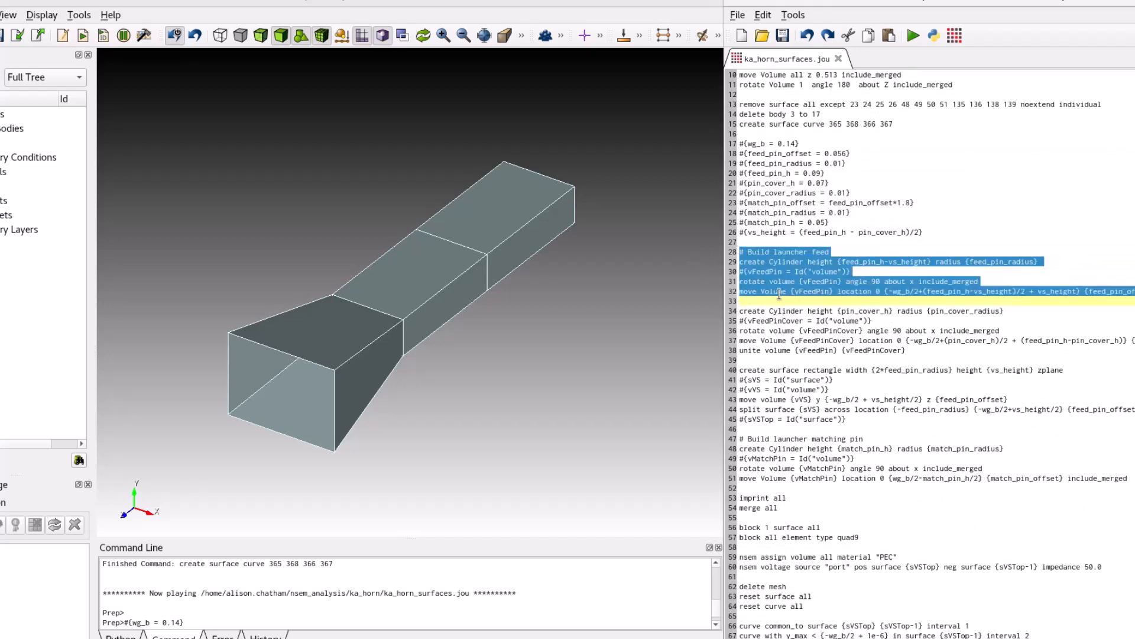
right_click(778, 290)
left_click(785, 299)
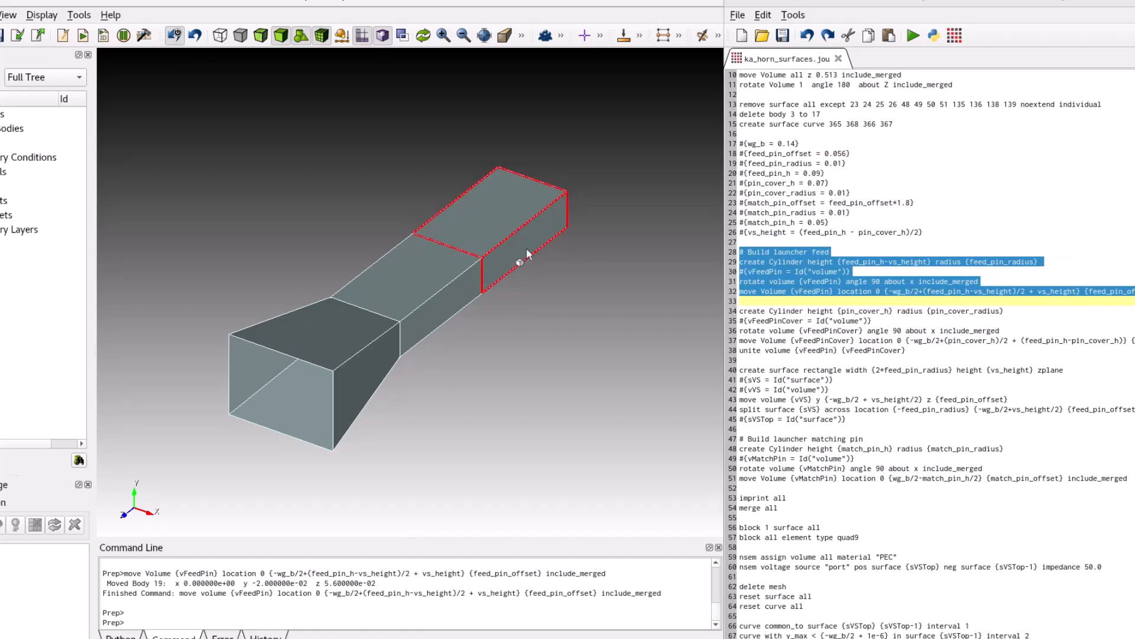
Display the model as transparent and look into the horn at the feed pin inside the waveguide.
left_click_drag(528, 255, 207, 111)
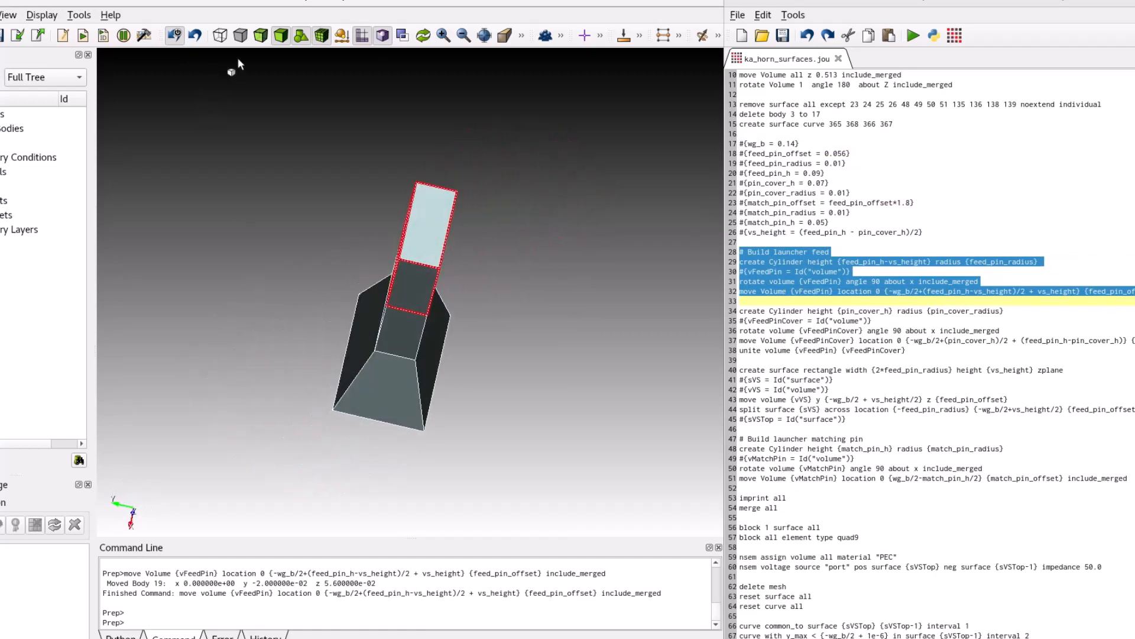
left_click(260, 35)
left_click_drag(464, 263, 526, 283)
scroll(454, 293, "up", 5)
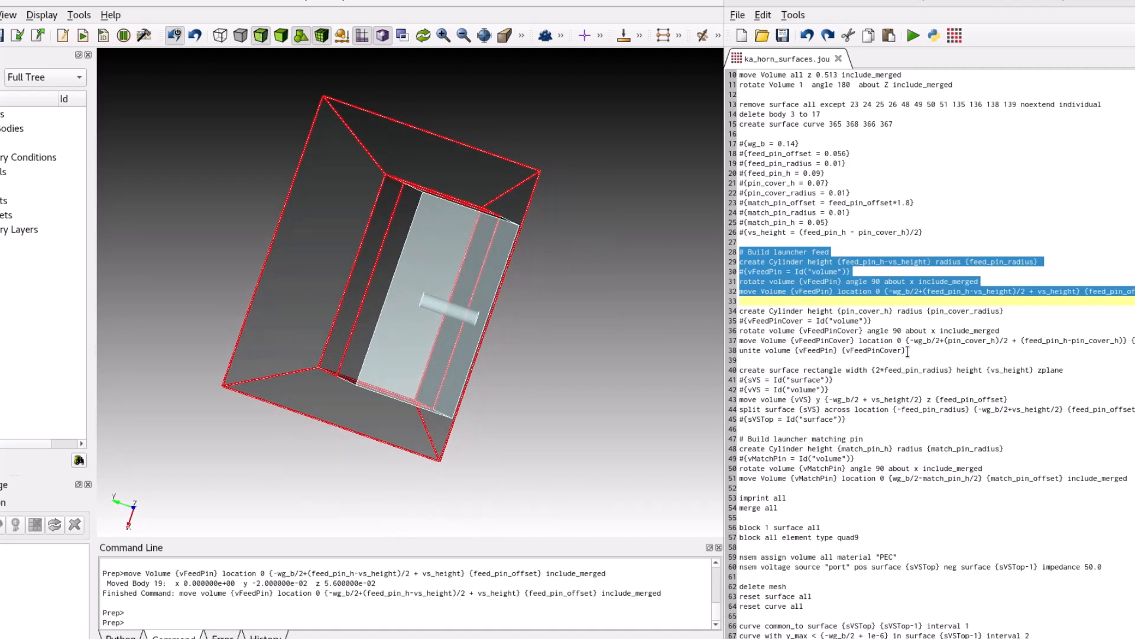
Run the journal lines that create and position the pin cover cylinder and unite it with the feed pin.
left_click_drag(906, 350, 739, 312)
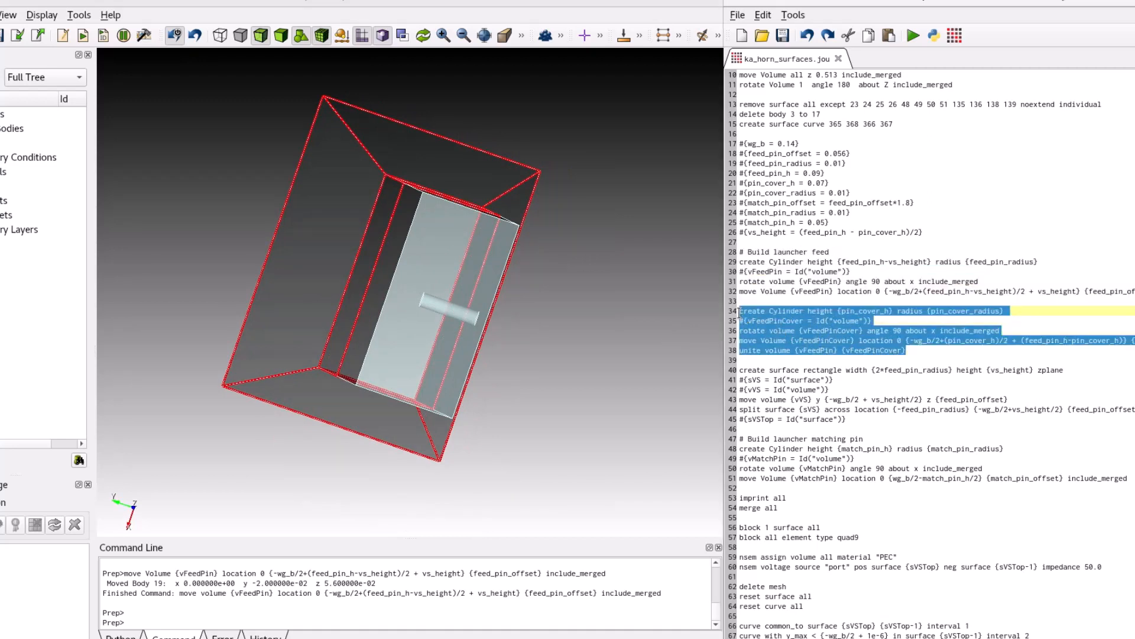
right_click(740, 313)
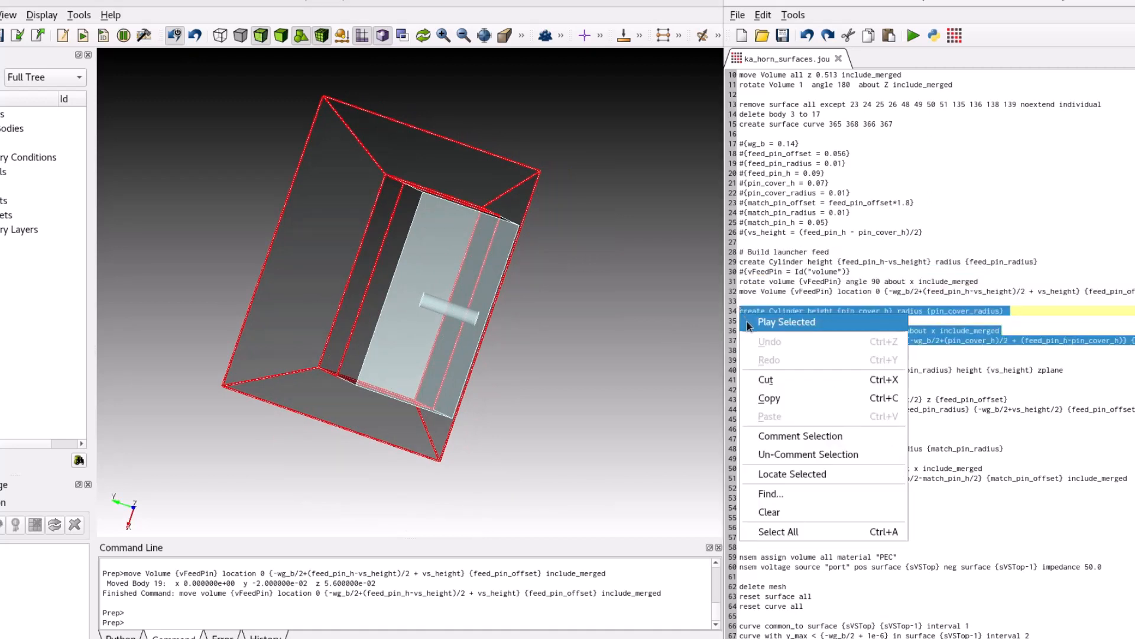
left_click(748, 323)
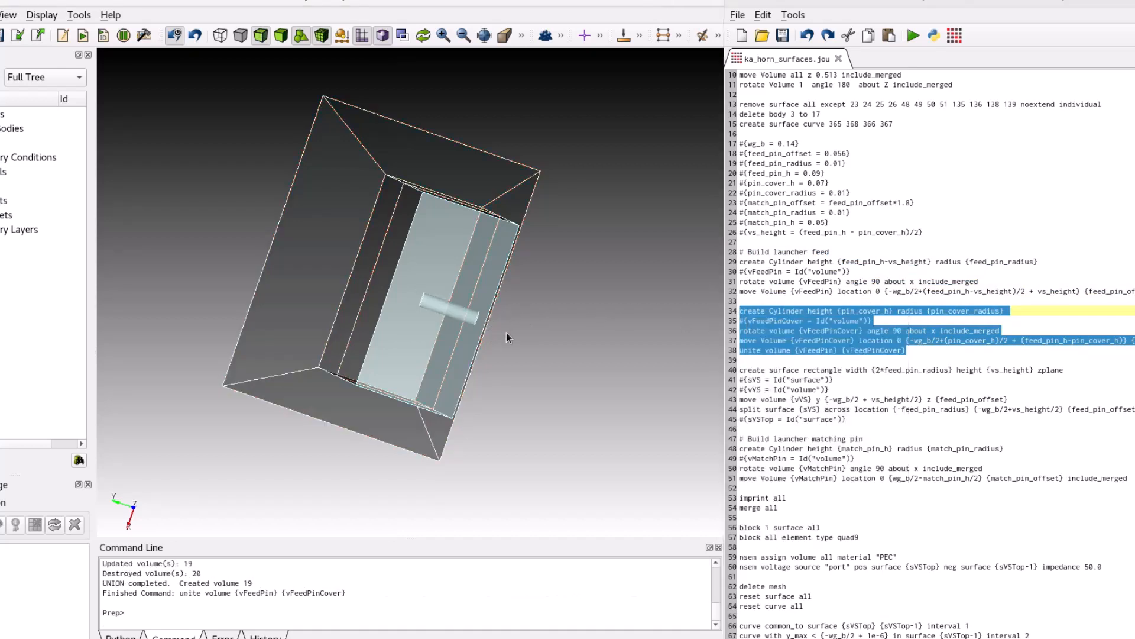
left_click_drag(506, 332, 478, 350)
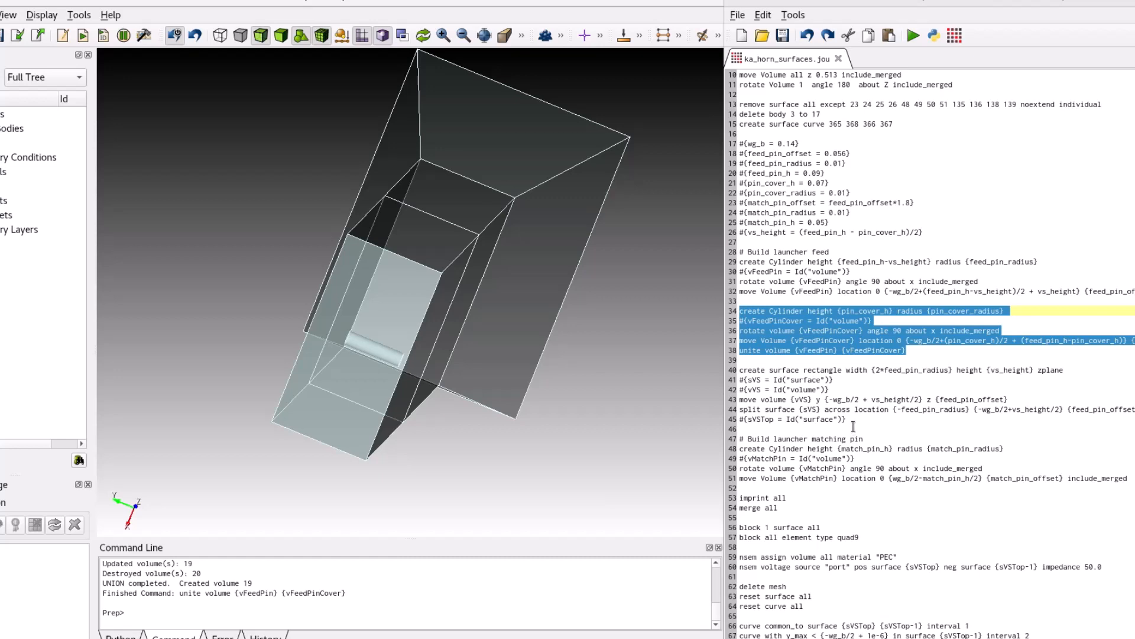
Run the journal lines that create the zplane rectangle for the voltage source and move it to the base of the feed pin.
left_click(854, 421)
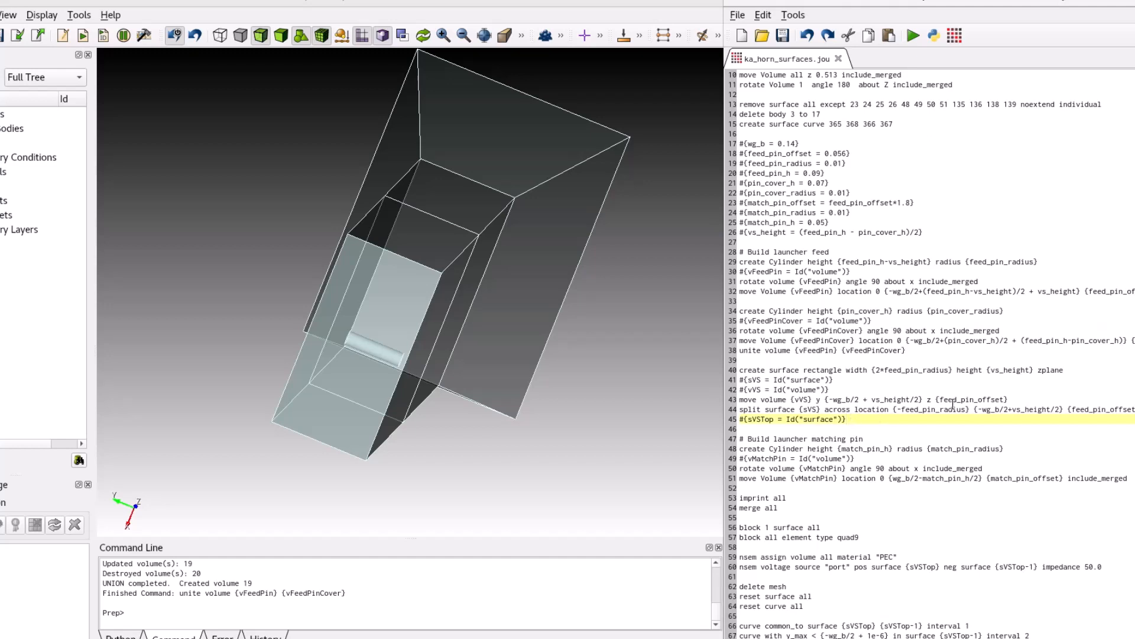
left_click_drag(1012, 400, 735, 366)
right_click(743, 379)
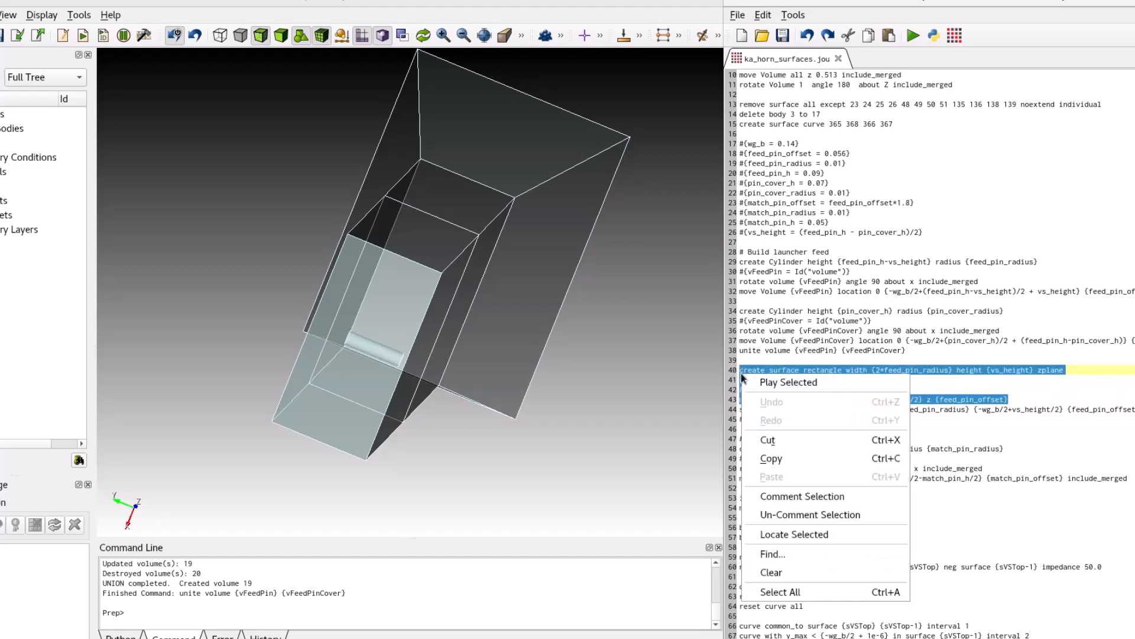
left_click(745, 382)
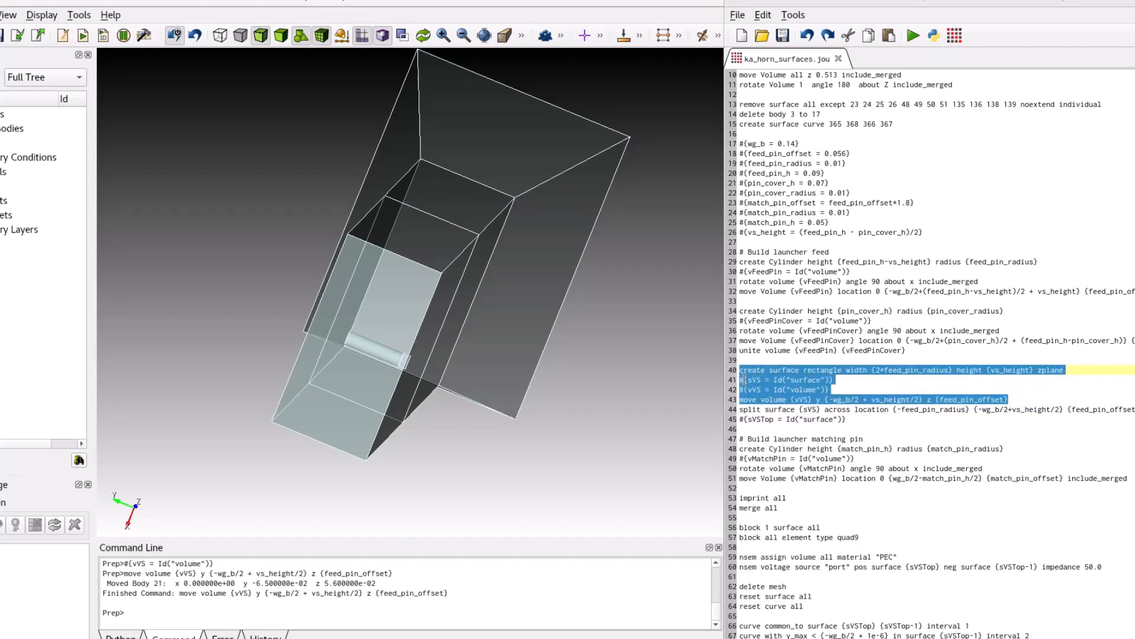
left_click_drag(439, 390, 454, 390)
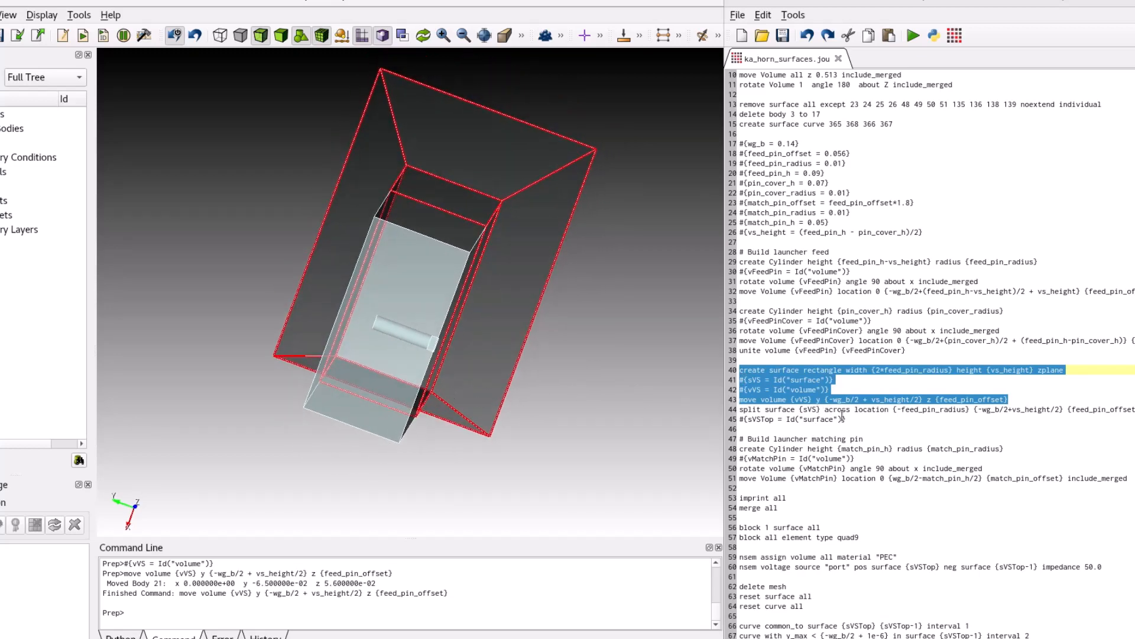
Run the journal lines that split the voltage source surface across its mid-height and store sVSTop, and inspect it at the feed pin.
left_click_drag(848, 420, 744, 409)
right_click(744, 410)
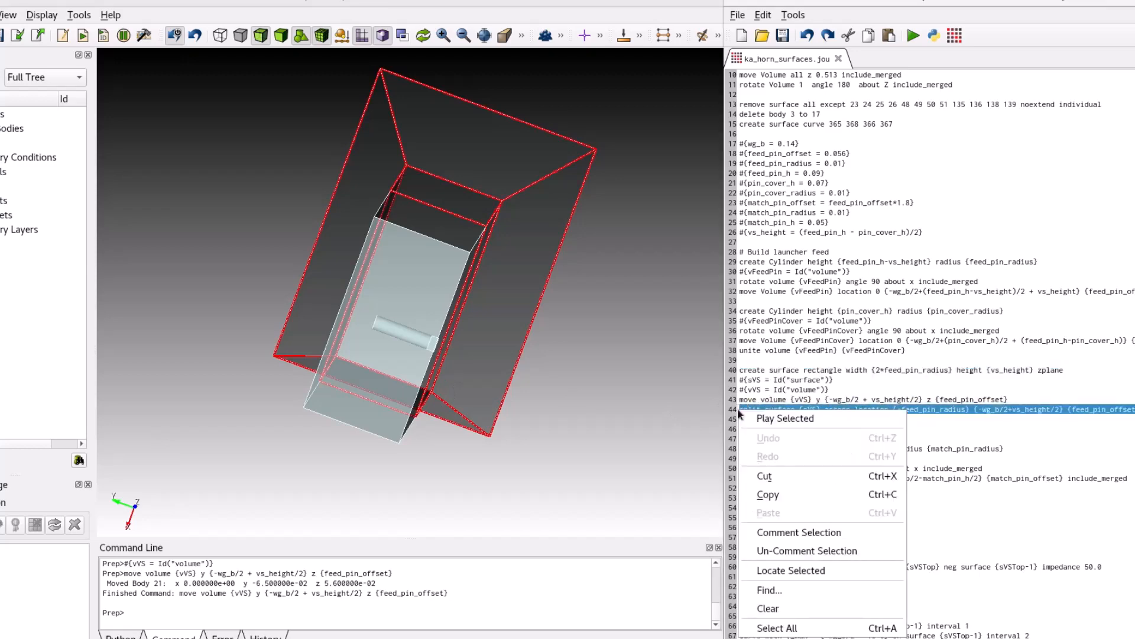
left_click(745, 418)
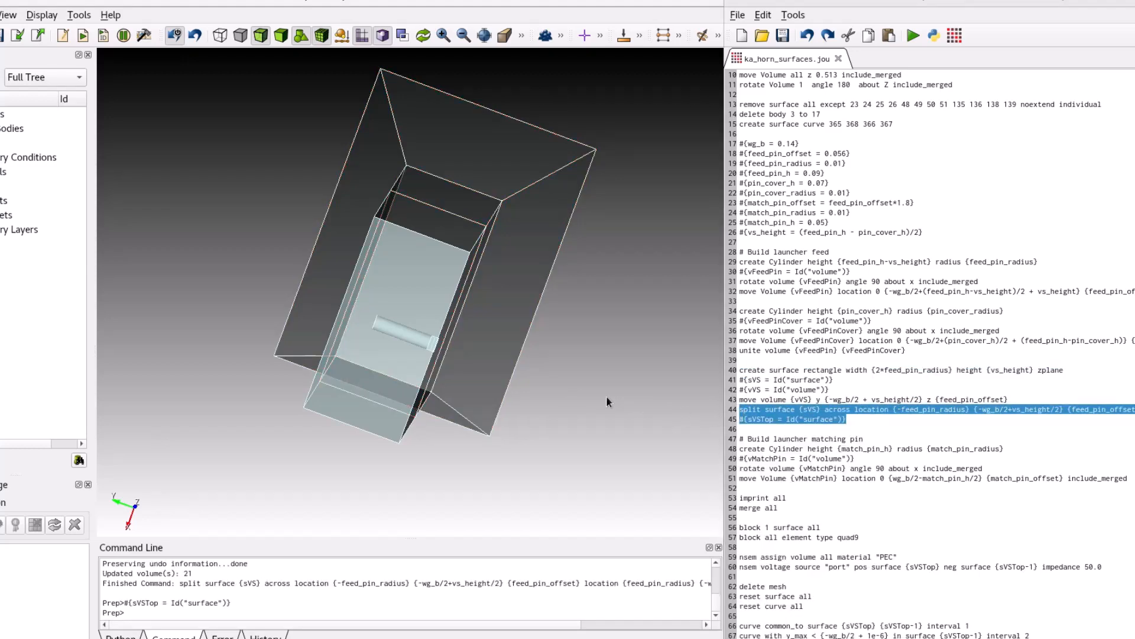
scroll(451, 367, "up", 3)
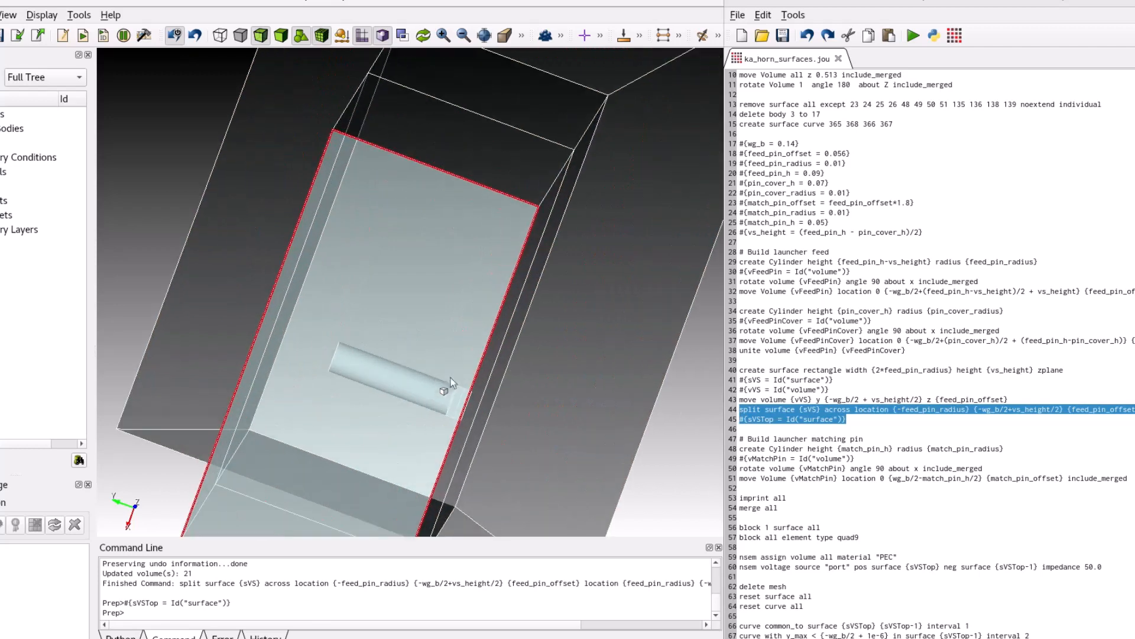
mouse_move(450, 431)
left_mouse_down()
mouse_move(419, 434)
mouse_move(449, 434)
left_mouse_up()
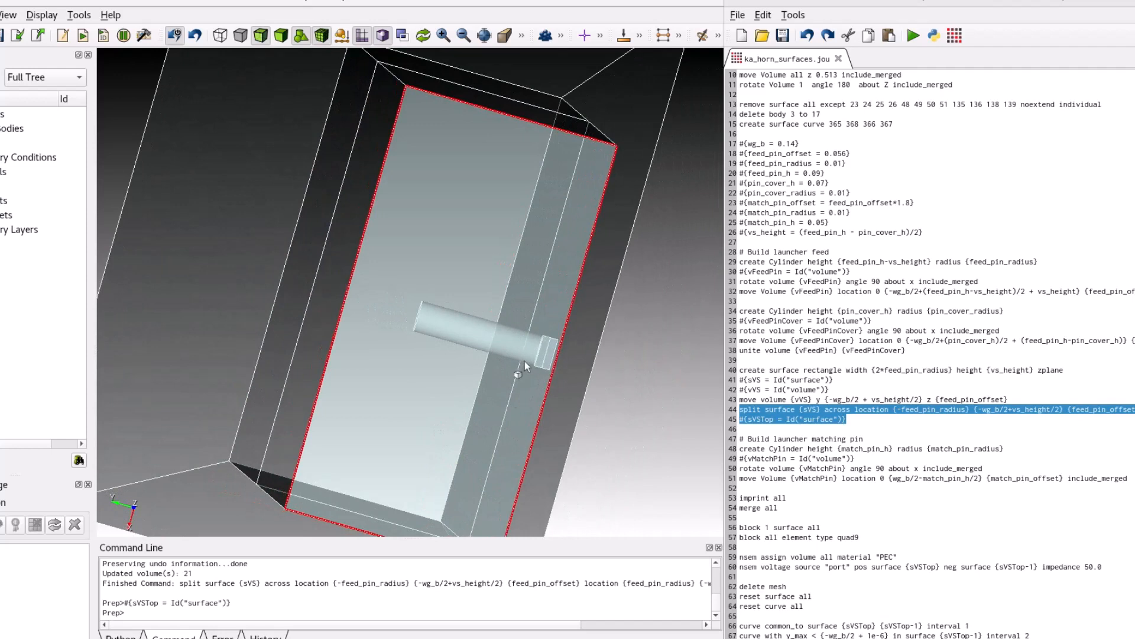
left_click(567, 370)
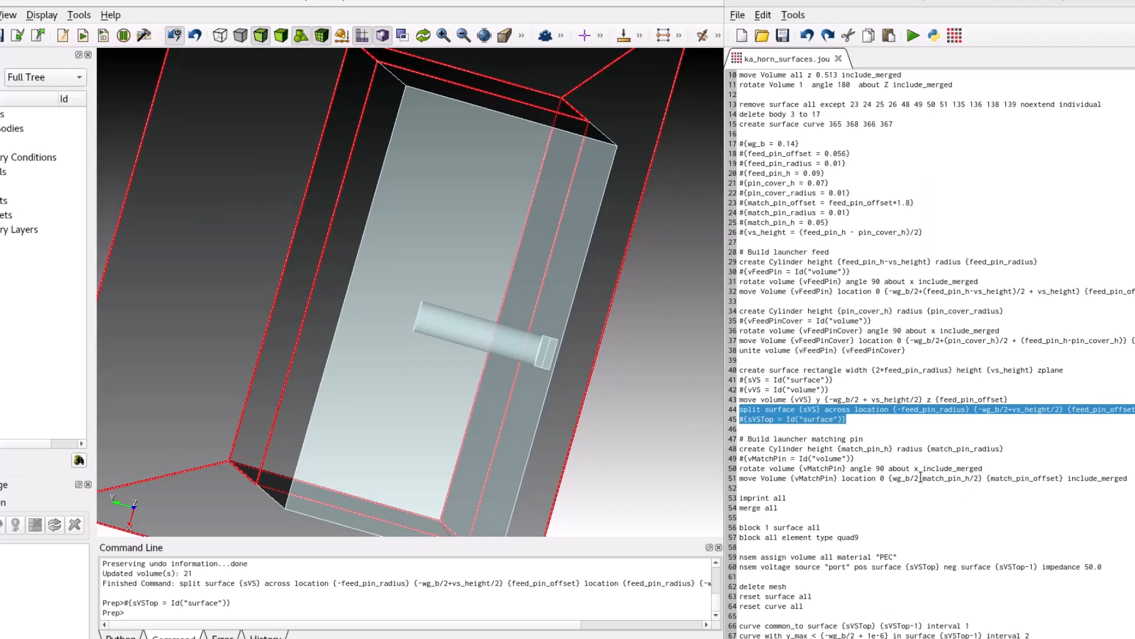
Run the "Build launcher matching pin" journal lines and inspect the matching pin opposite the feed pin.
left_click_drag(1130, 478, 739, 438)
right_click(760, 447)
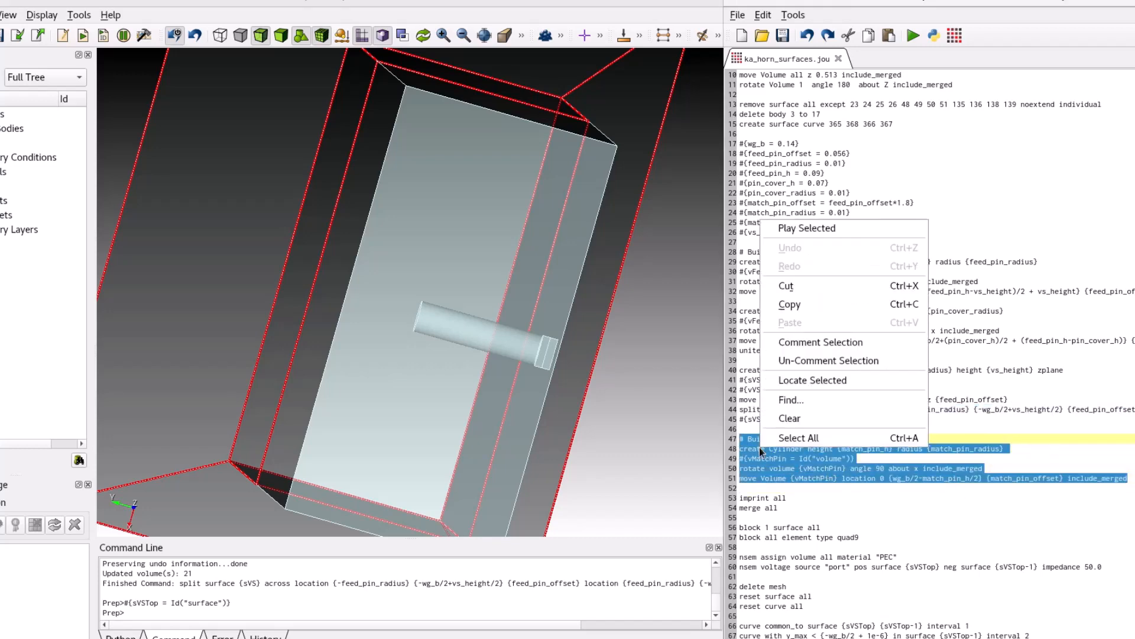
left_click(807, 229)
left_click_drag(544, 295, 216, 214)
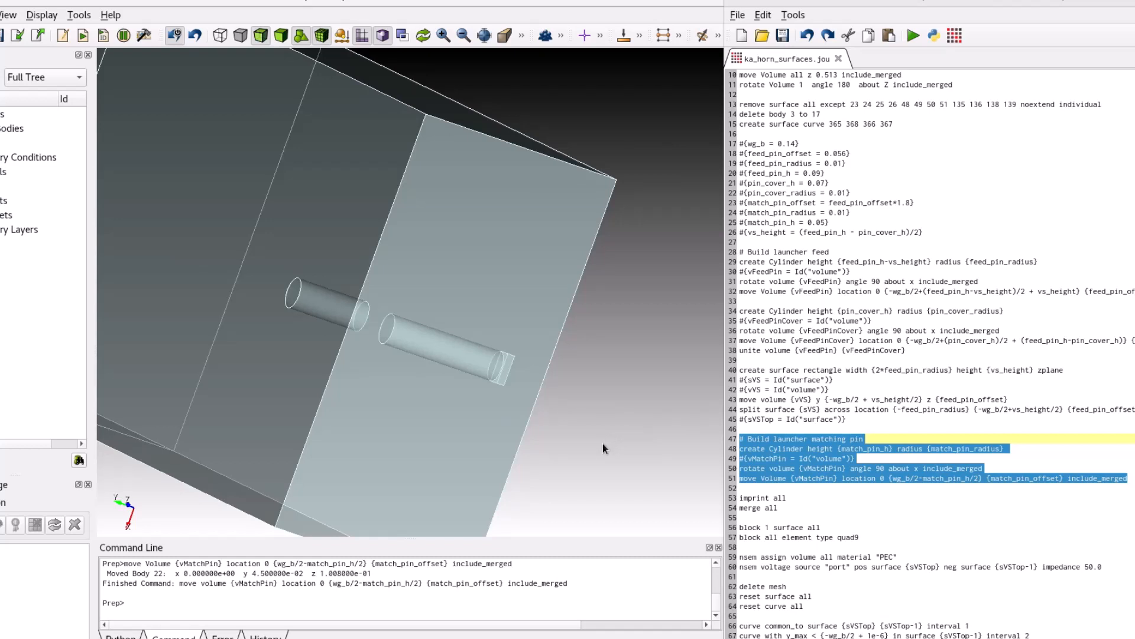
Run the journal's imprint all and merge all commands, and view the whole horn from the side.
left_click_drag(795, 507, 742, 502)
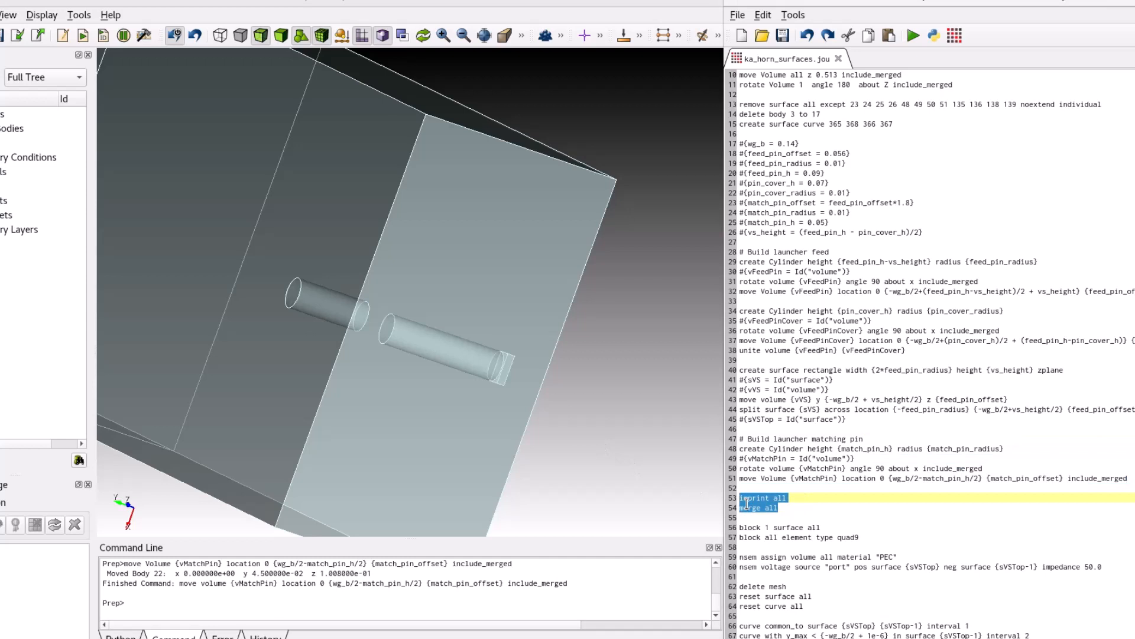
right_click(747, 503)
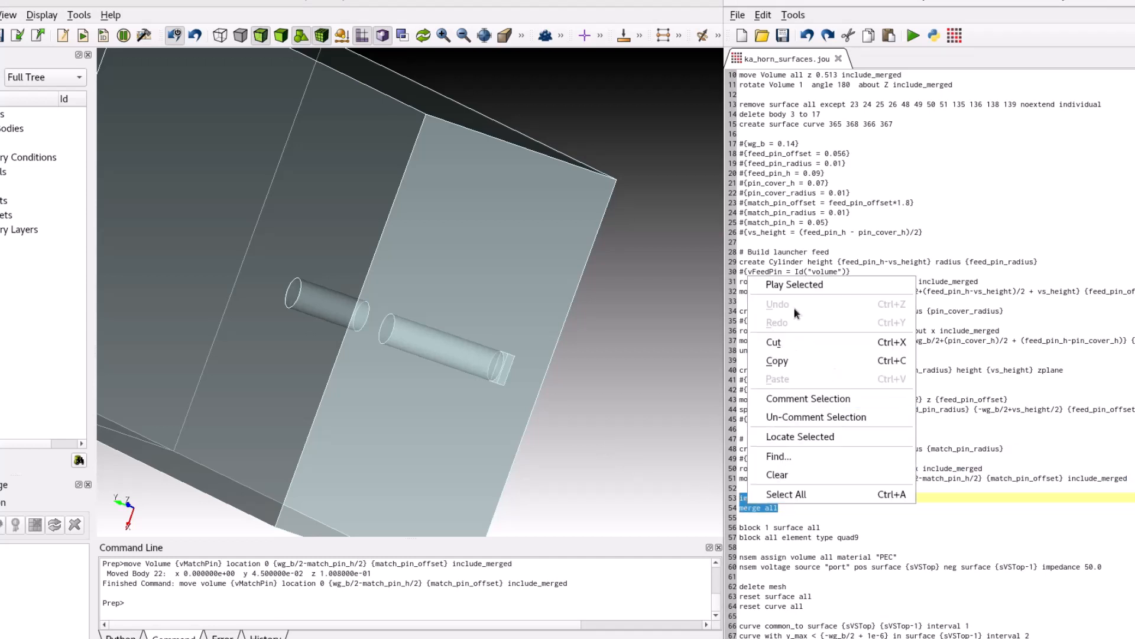
left_click(796, 285)
scroll(459, 414, "down", 6)
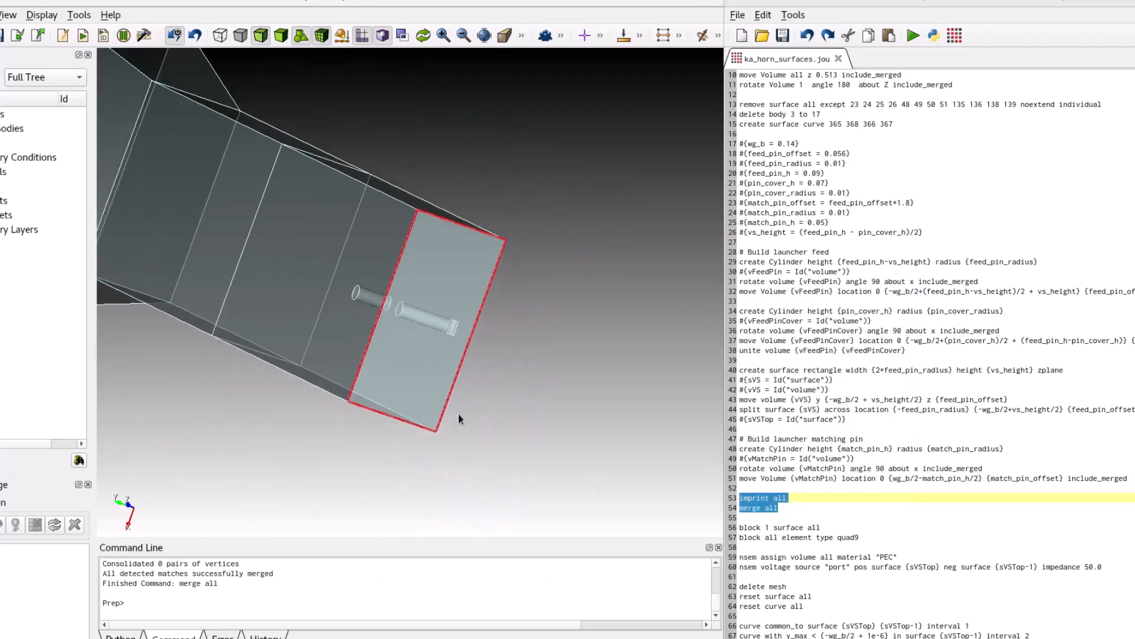
left_click_drag(357, 327, 587, 385)
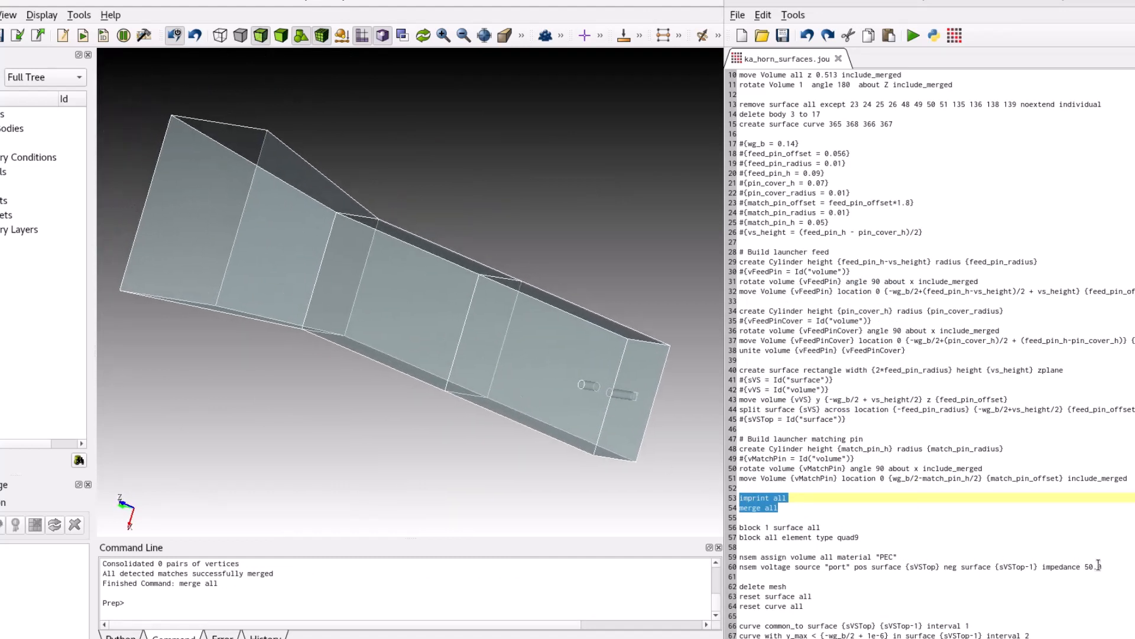
Run the journal lines that add all surfaces to block 1 and set the block element type to quad9.
left_click(1004, 538)
left_click_drag(859, 538, 698, 531)
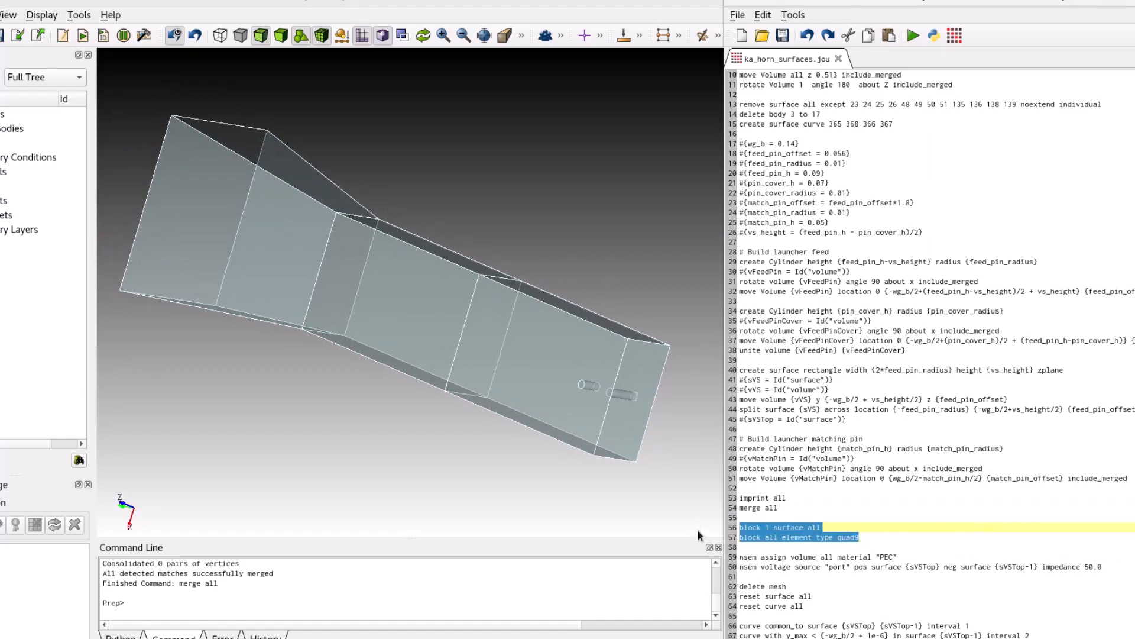
right_click(742, 532)
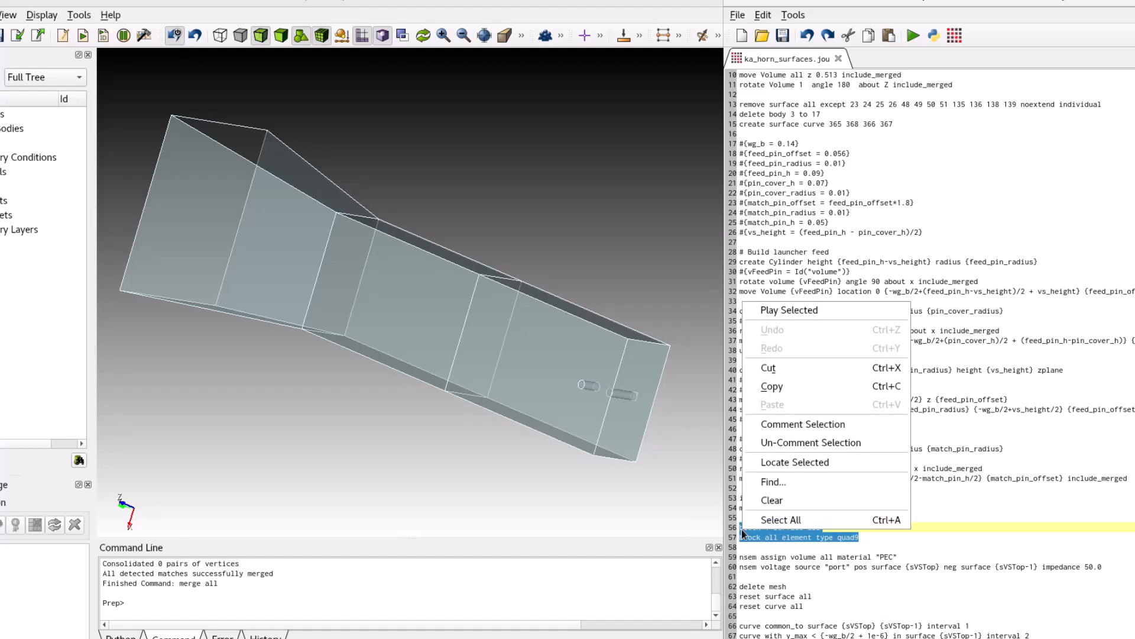
left_click(770, 310)
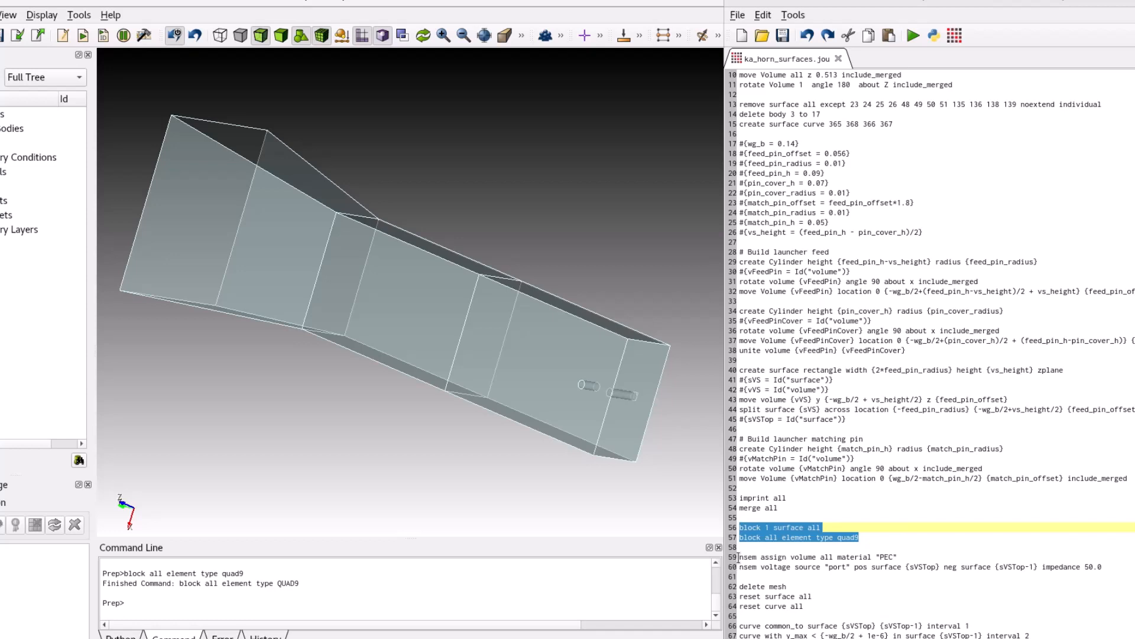
Run the journal lines that assign PEC to all volumes and define the "port" voltage source between sVSTop and sVSTop-1 with impedance 50.0.
left_click_drag(738, 558, 752, 575)
right_click(753, 575)
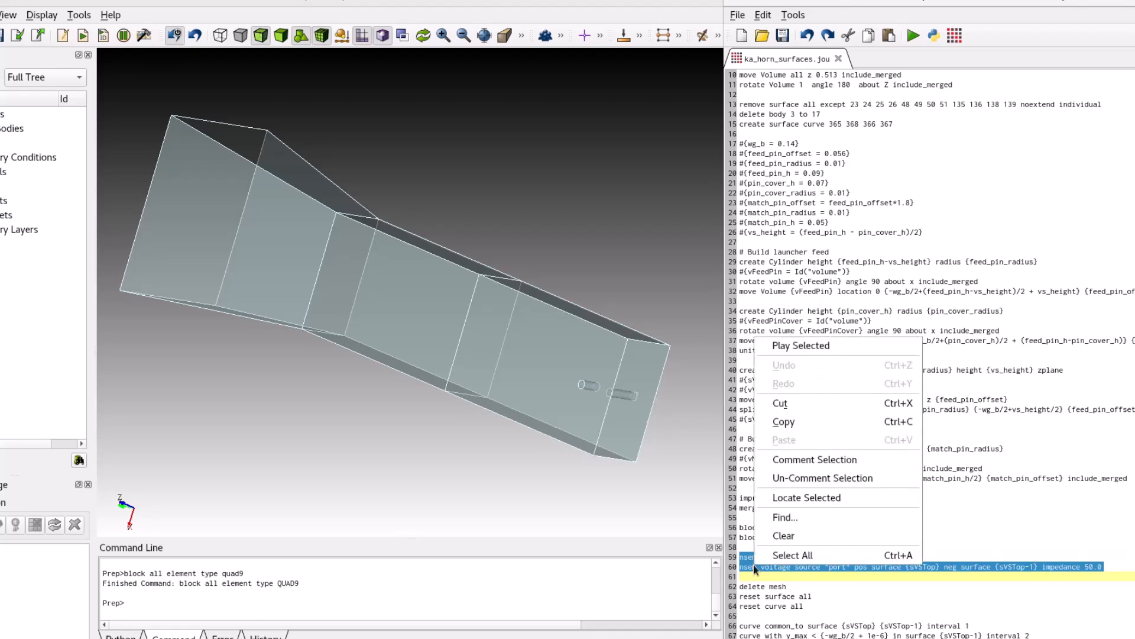
left_click(778, 345)
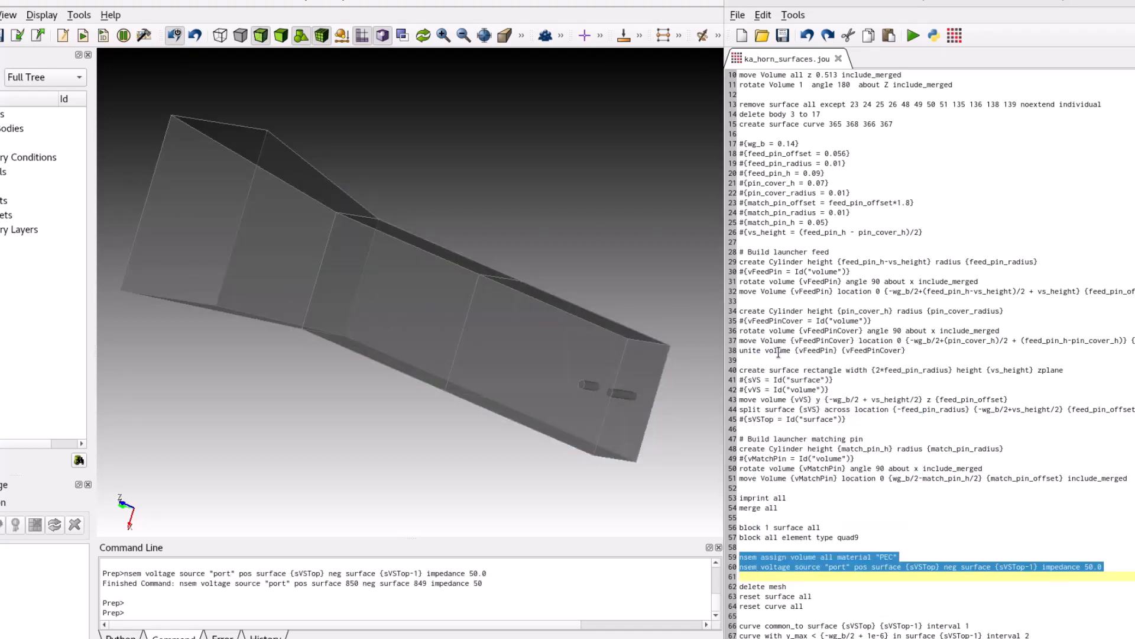
left_click_drag(591, 373, 539, 374)
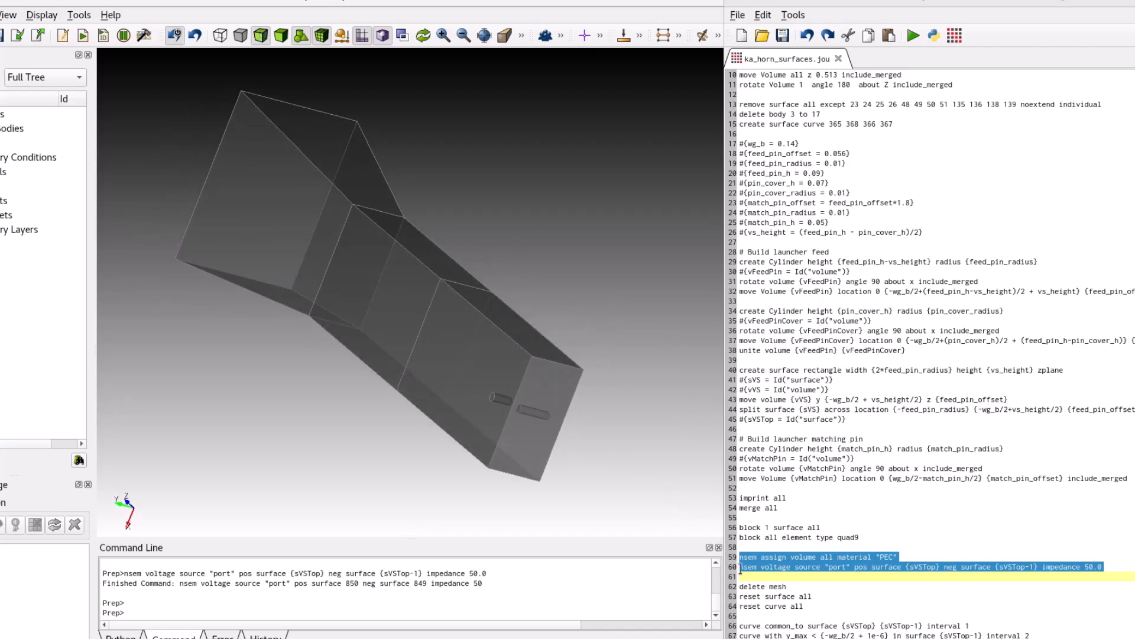
Run the journal lines that delete the mesh and reset all surfaces and curves.
scroll(772, 607, "down", 3)
scroll(771, 608, "down", 5)
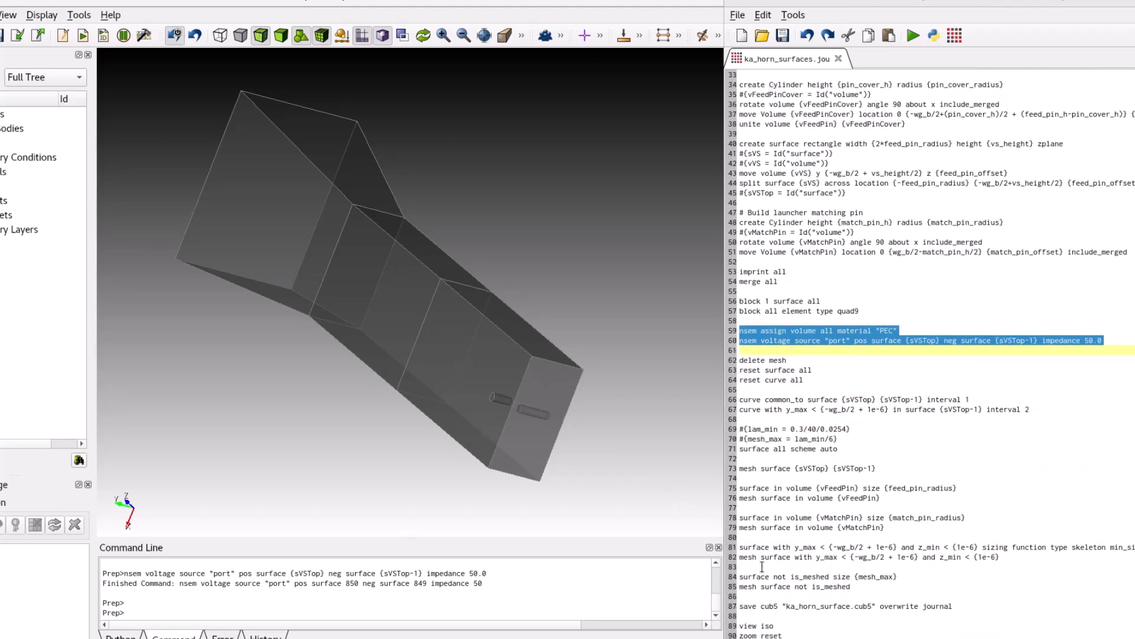
left_click(738, 359)
left_click_drag(739, 359, 804, 382)
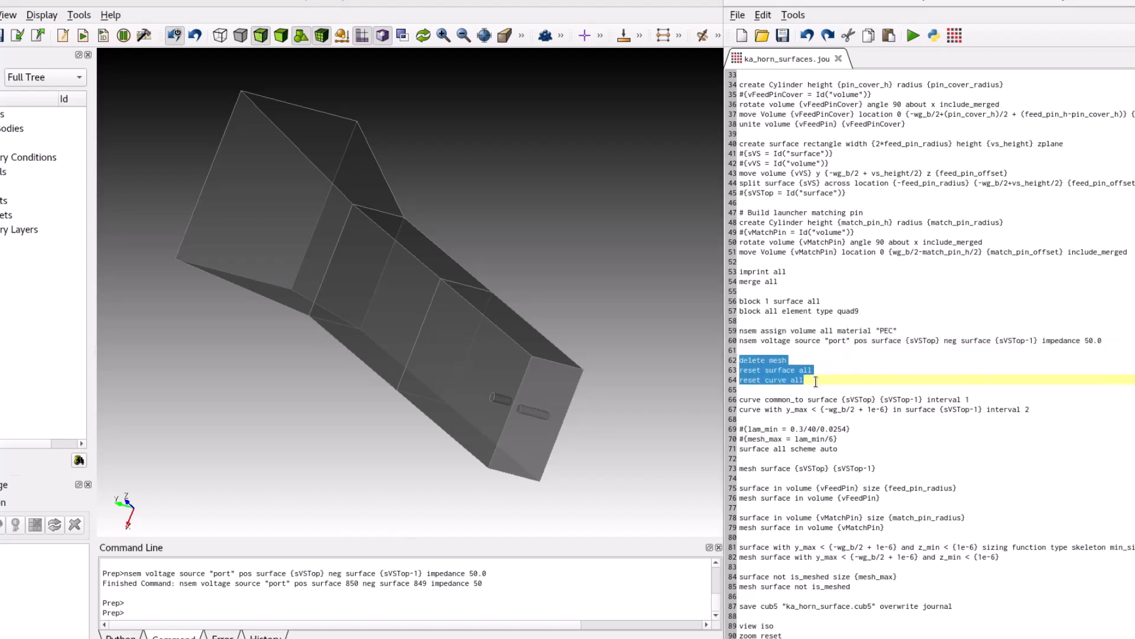
right_click(800, 379)
left_click(813, 384)
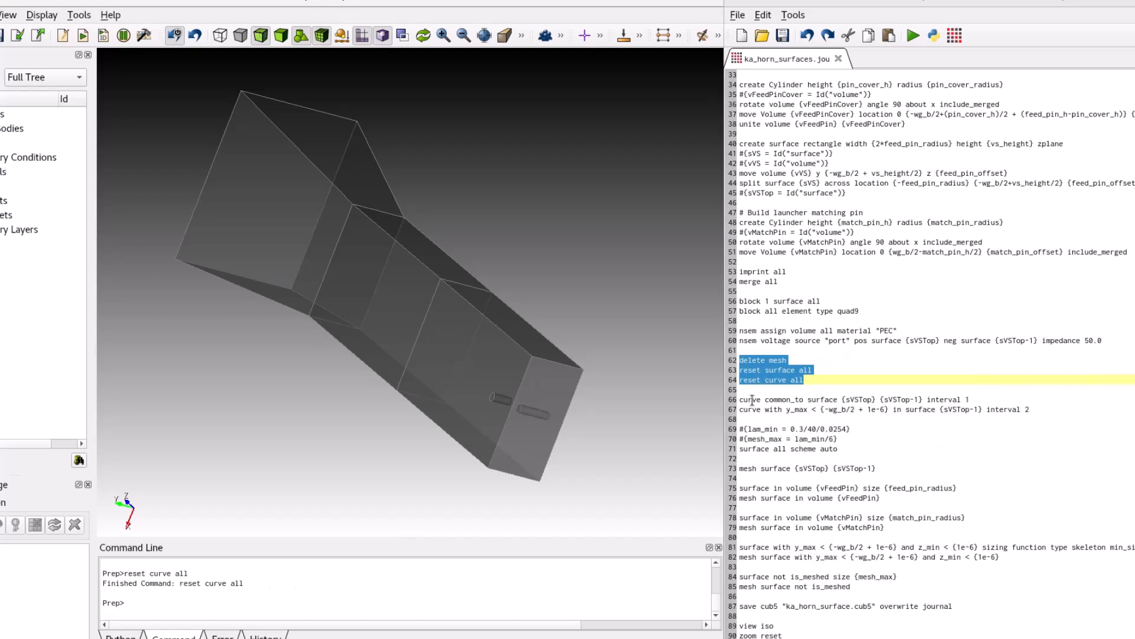
Run the journal lines setting interval 1 on the voltage source surfaces' common curve and interval 2 on their curve at the waveguide wall.
left_click_drag(741, 400, 1058, 415)
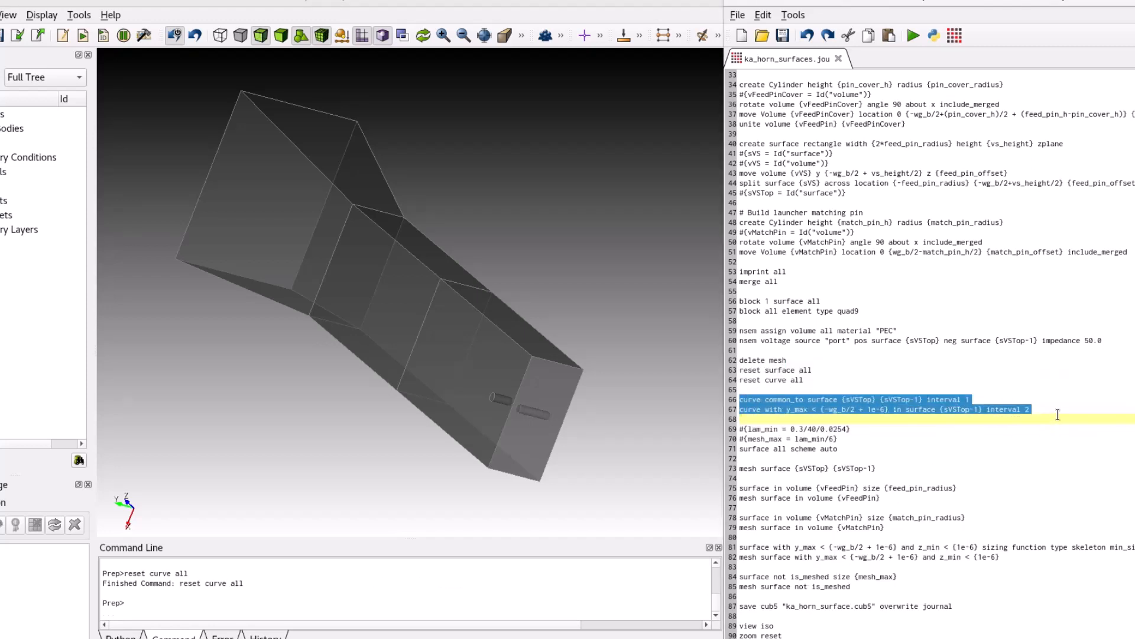
right_click(1005, 404)
left_click(1012, 414)
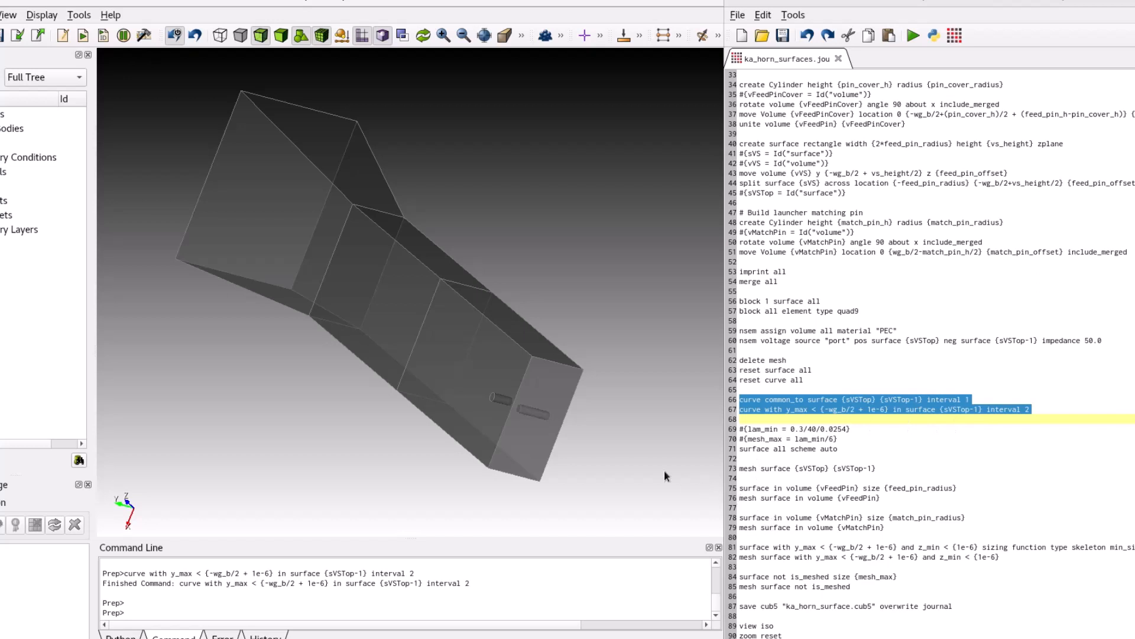
left_click_drag(579, 431, 550, 422)
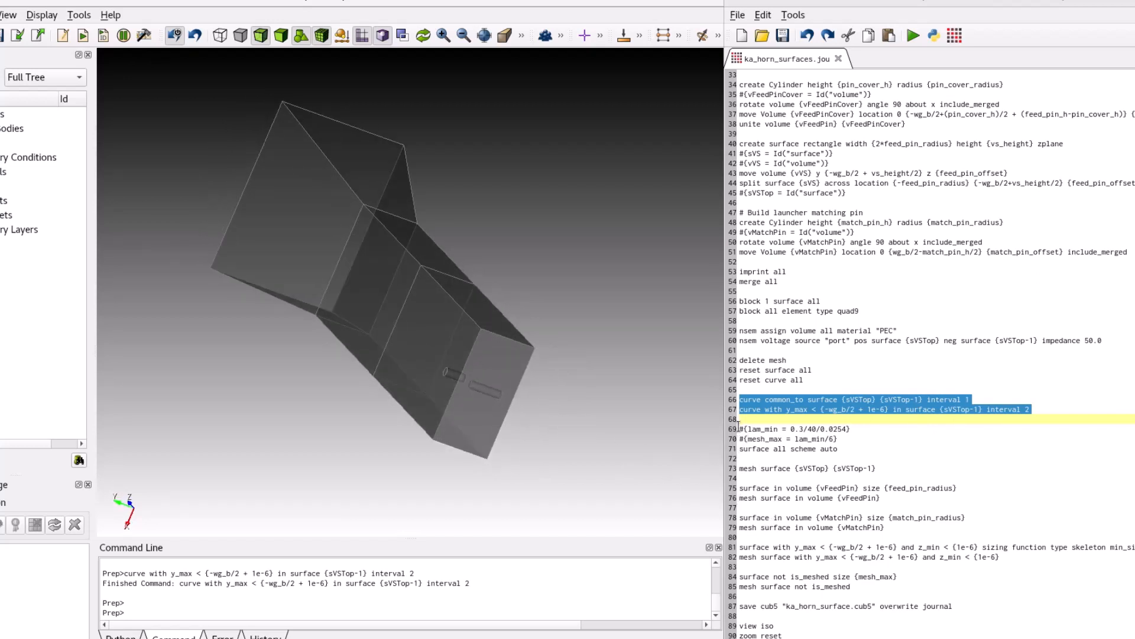
Run the journal lines that define lam_min and mesh_max, set all surfaces to scheme auto, and mesh the two voltage source surfaces.
left_click_drag(740, 428, 881, 471)
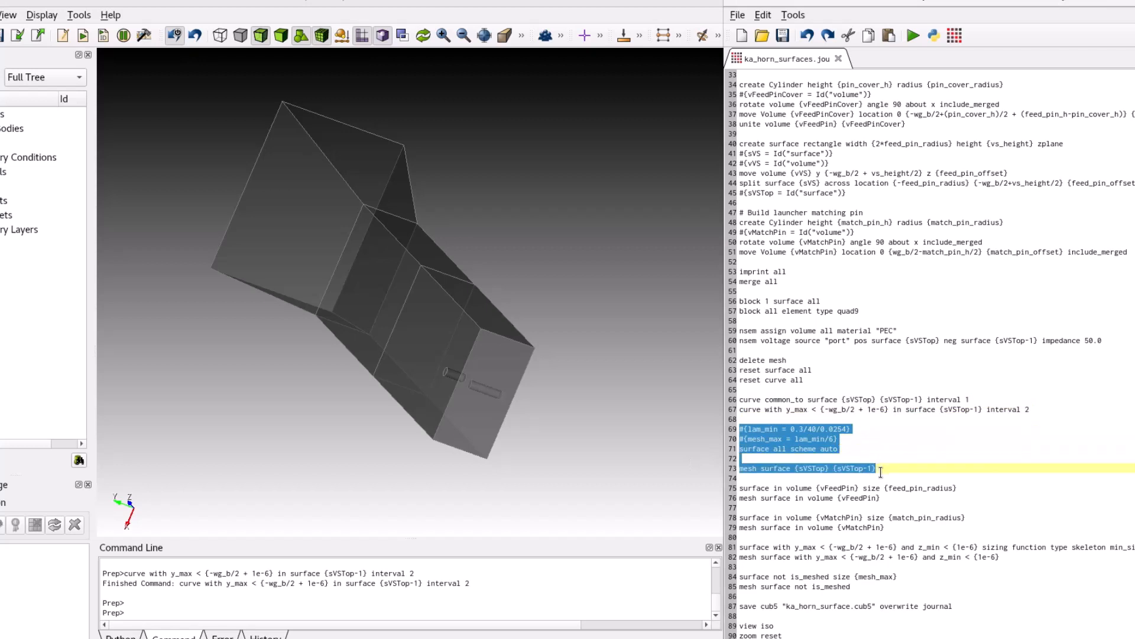
right_click(876, 470)
left_click(892, 255)
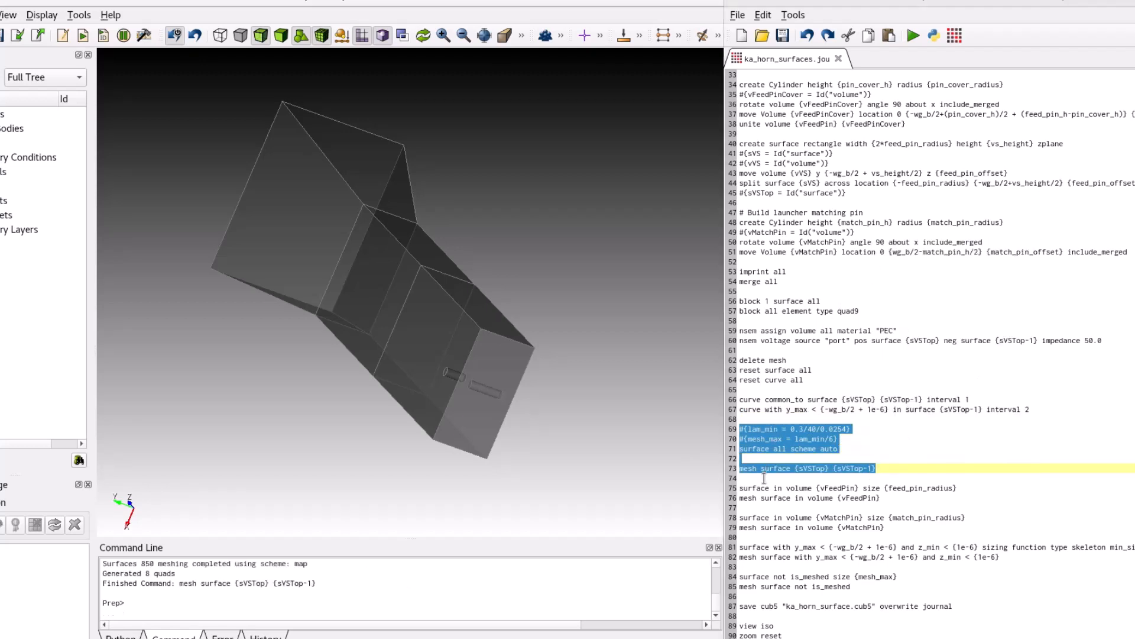
Run the journal lines that size and mesh the feed pin, matching pin, pin-side wall and all remaining surfaces, and inspect the mesh near the pins.
left_click(741, 489)
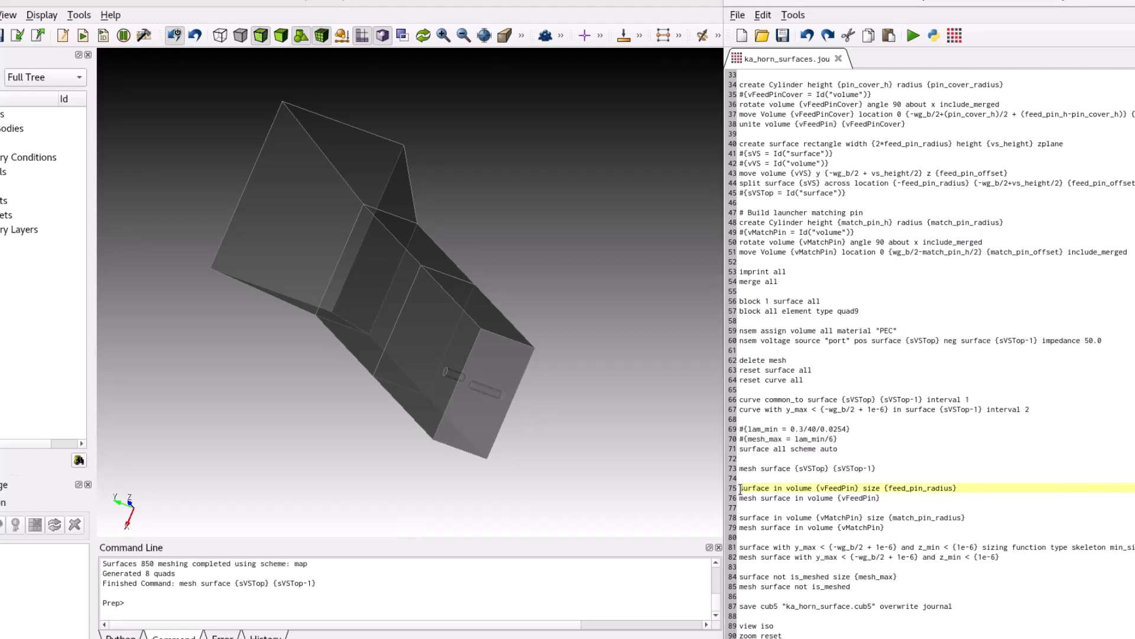
left_click_drag(741, 489, 957, 585)
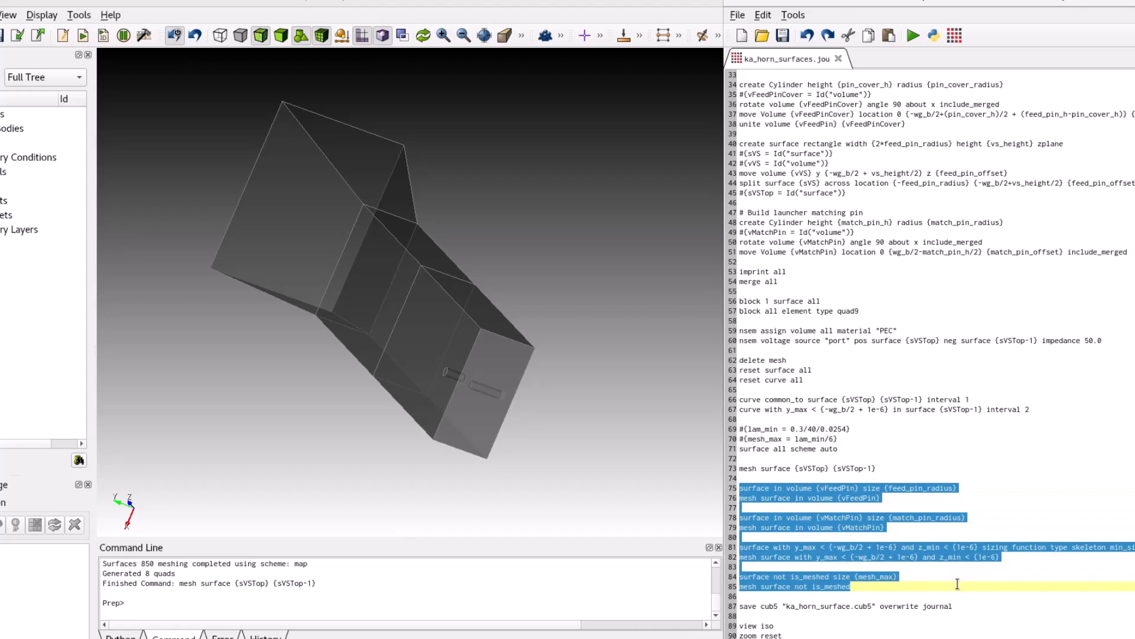
right_click(874, 577)
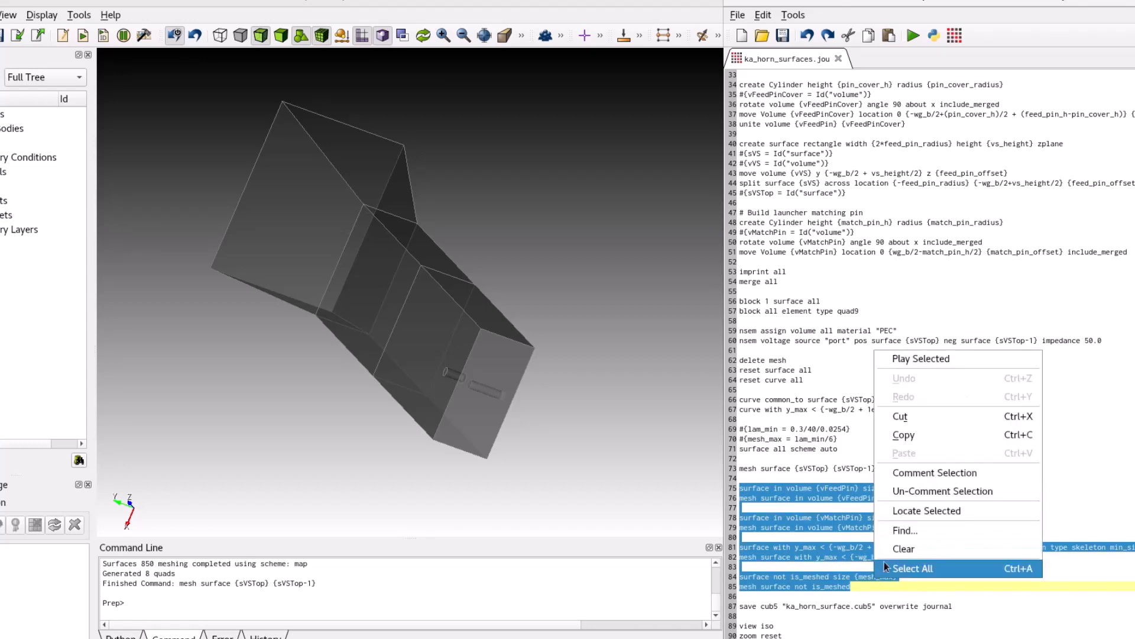
left_click(921, 358)
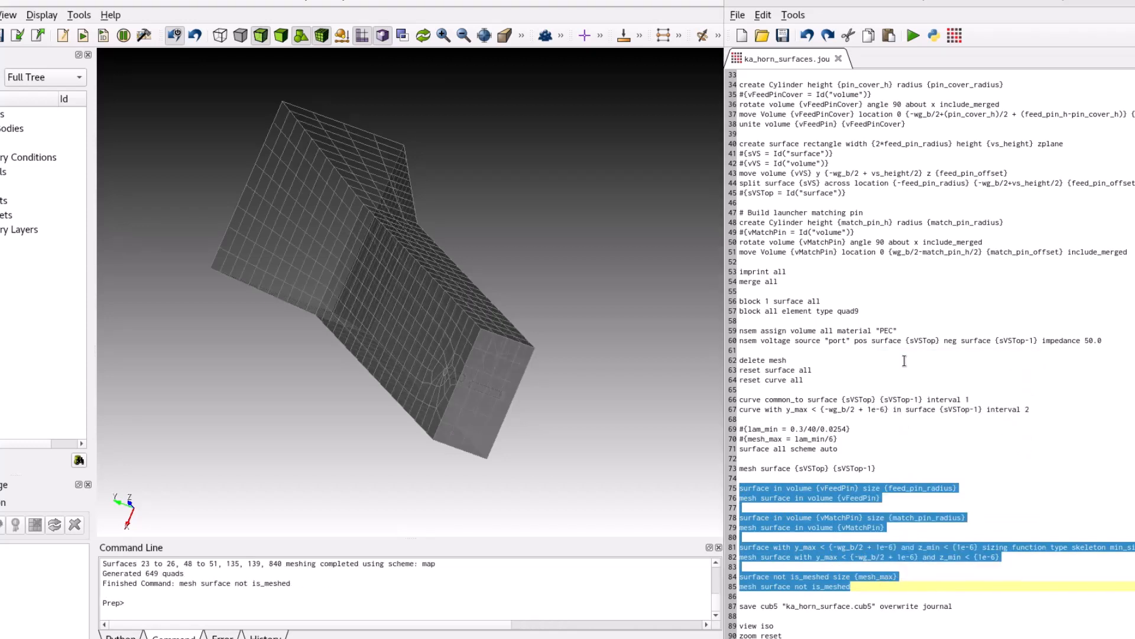
middle_click_drag(484, 362, 432, 371)
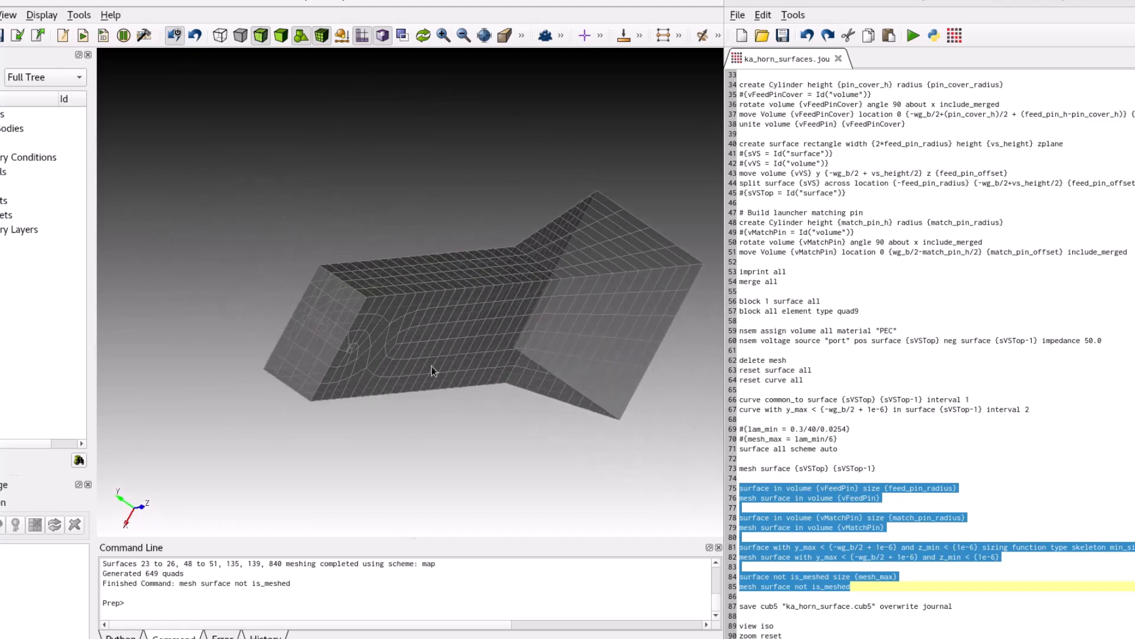
scroll(290, 368, "up", 5)
middle_click_drag(326, 398, 353, 397)
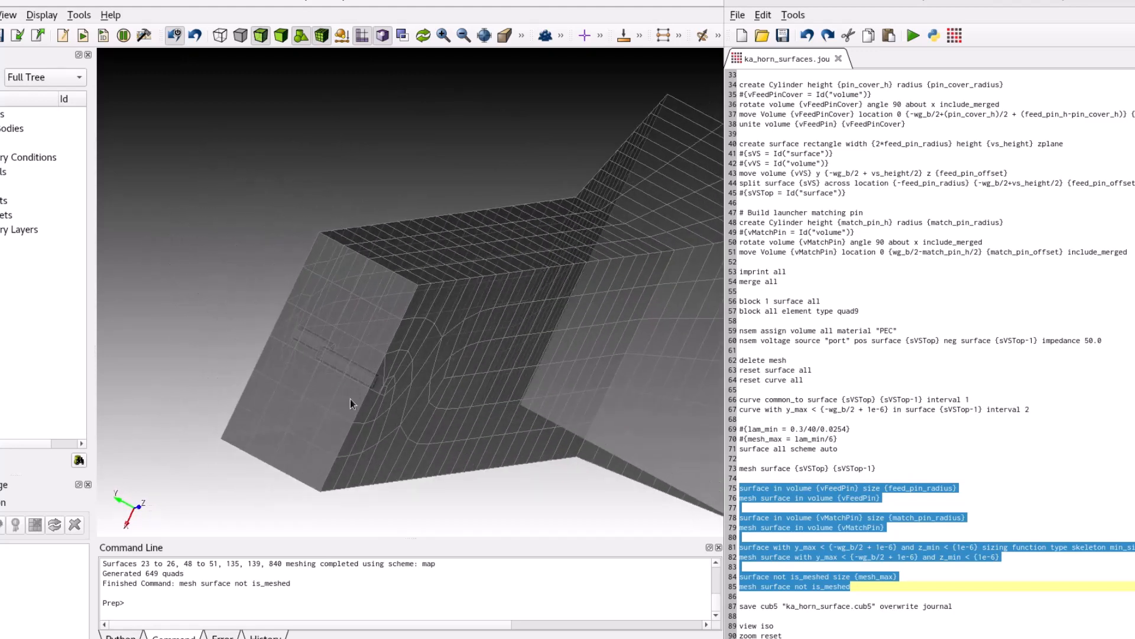
scroll(347, 402, "up", 3)
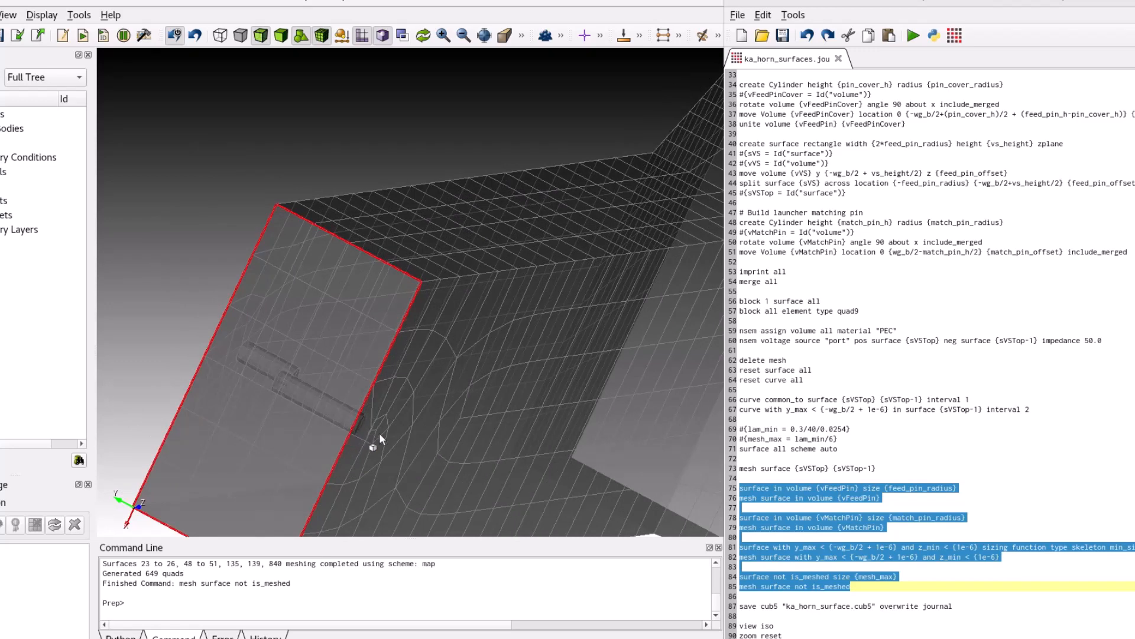
scroll(409, 437, "down", 5)
middle_click_drag(409, 439, 462, 373)
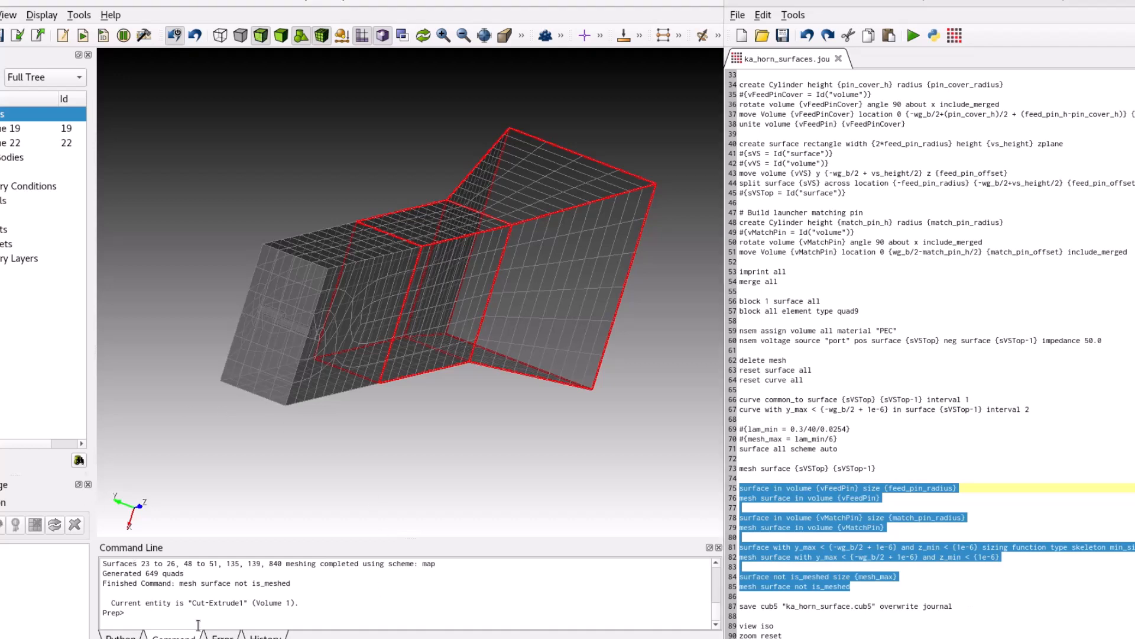
Run "quality surface all shape global draw mesh list" and inspect the plotted shape quality of the elements around the launcher pins.
type("lity surface all shape global d")
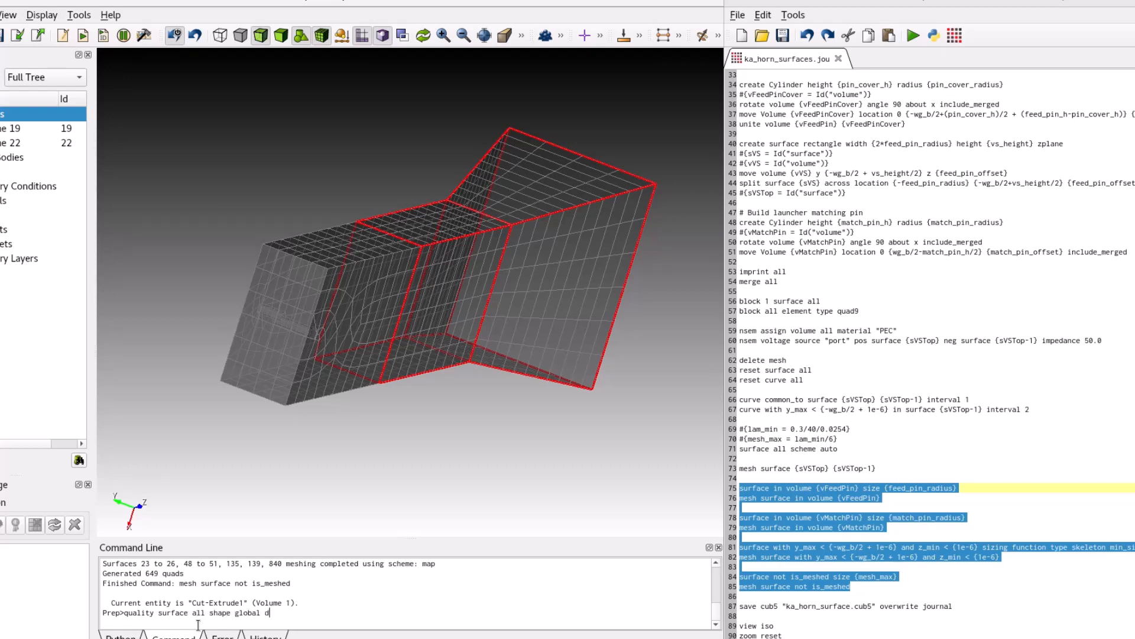
type("raw mesh list")
key("Return")
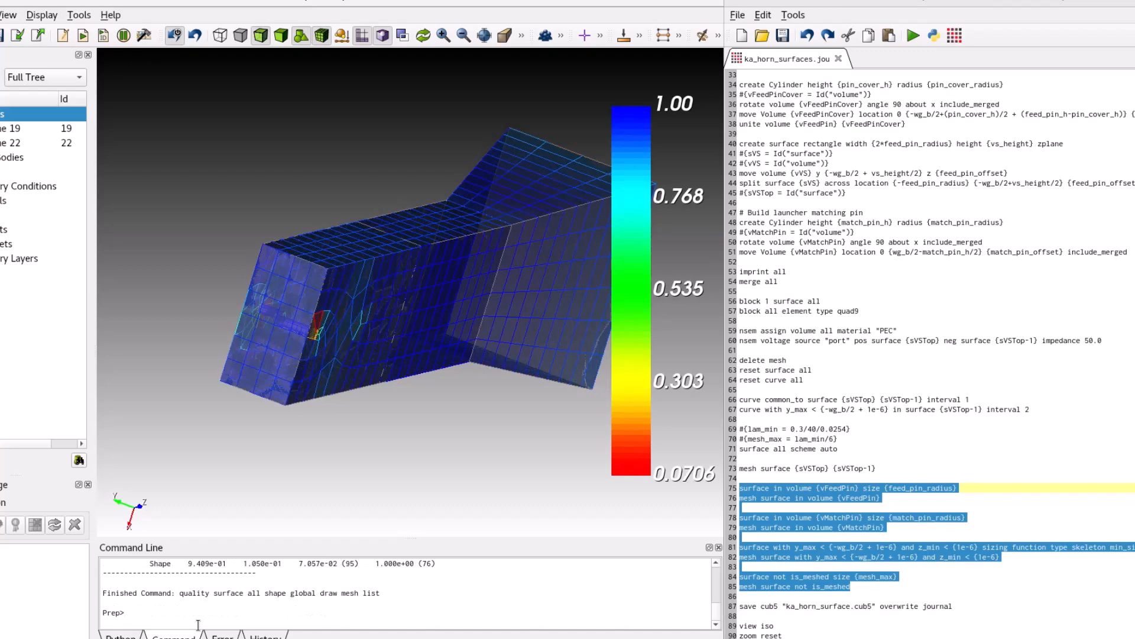
middle_click_drag(467, 308, 387, 319)
middle_click_drag(389, 266, 412, 327)
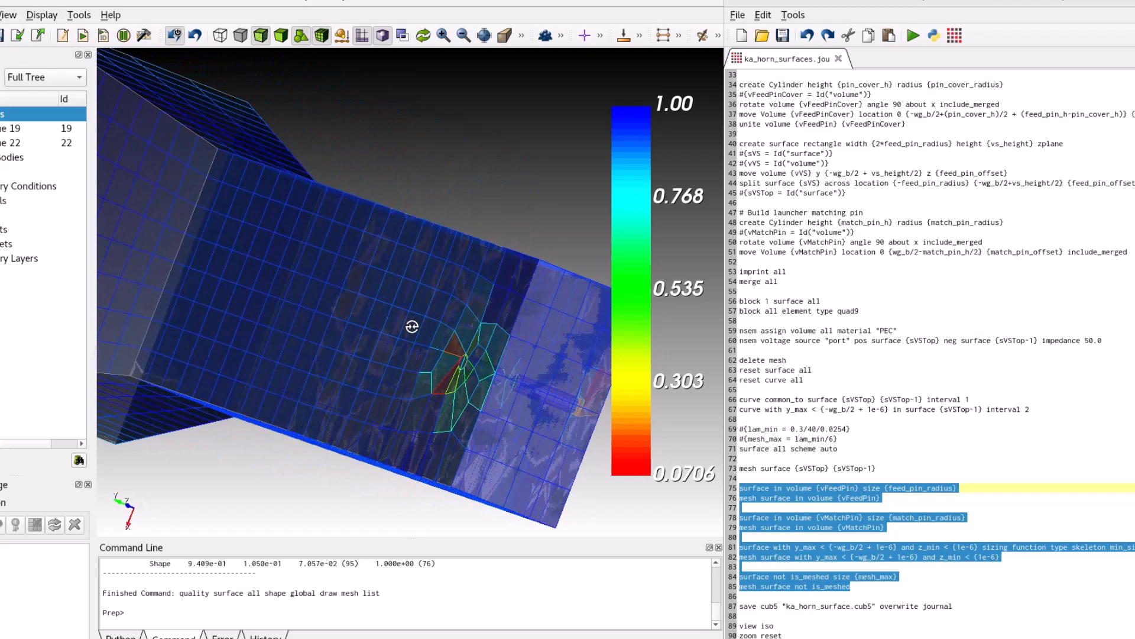
scroll(412, 332, "down", 7)
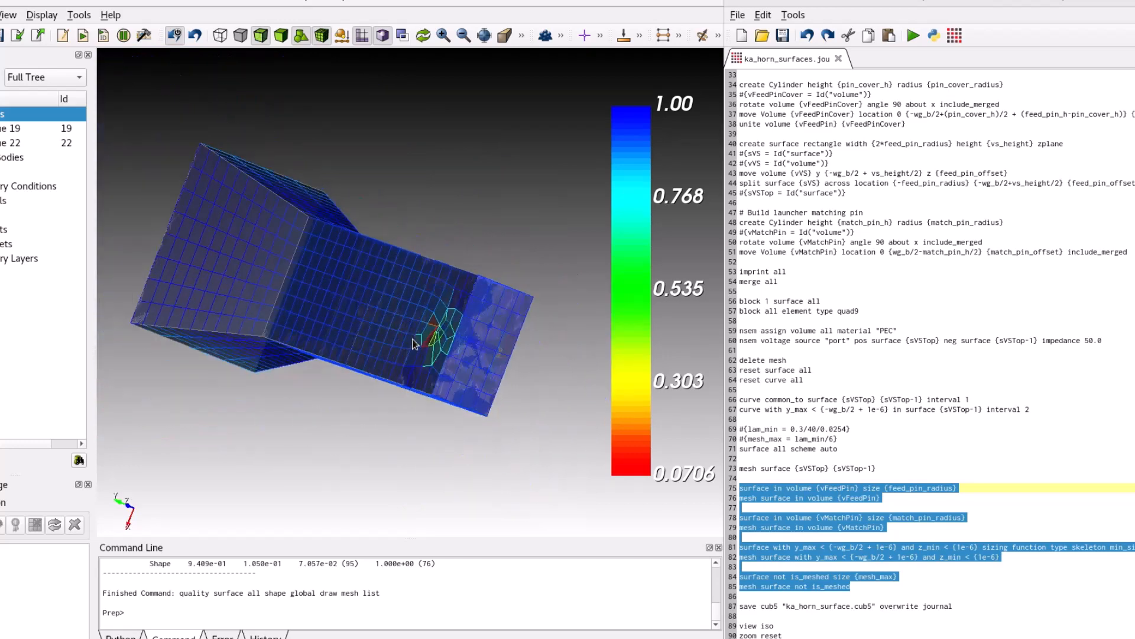
scroll(413, 334, "up", 2)
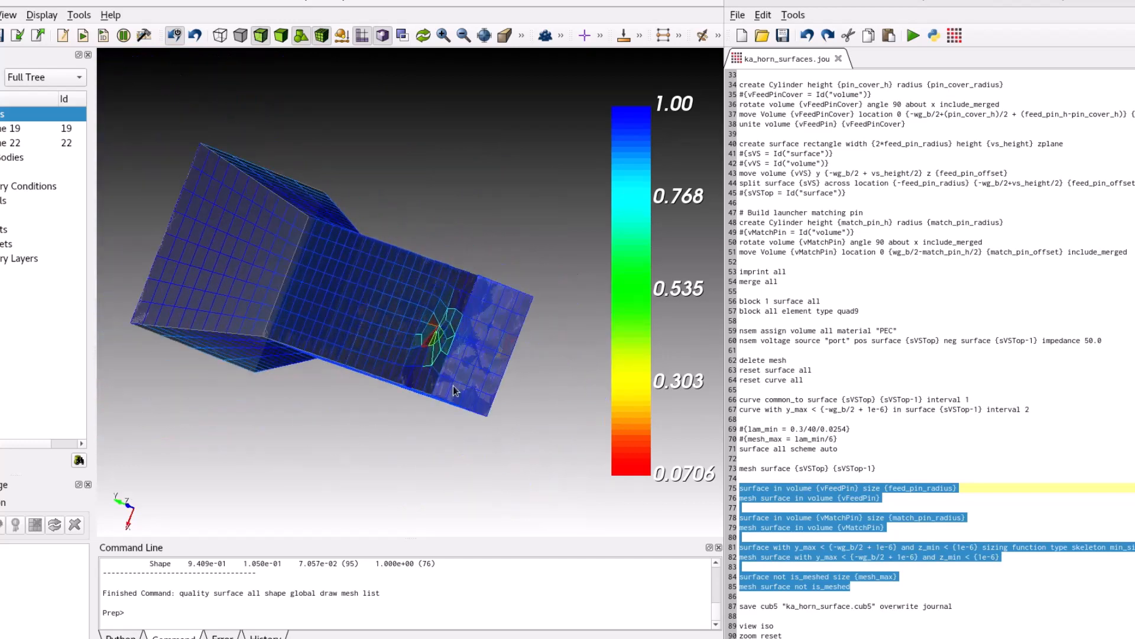